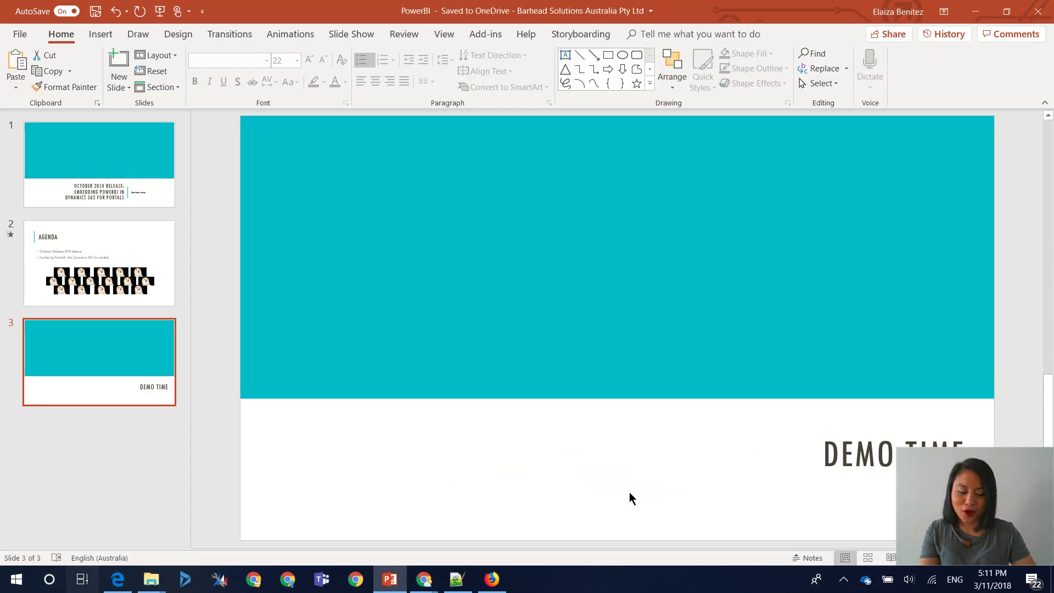
# Step: Skim the Embed Power BI visualizations release note, then bring up the admin center's Portal Details page
pyautogui.moveTo(419, 581)
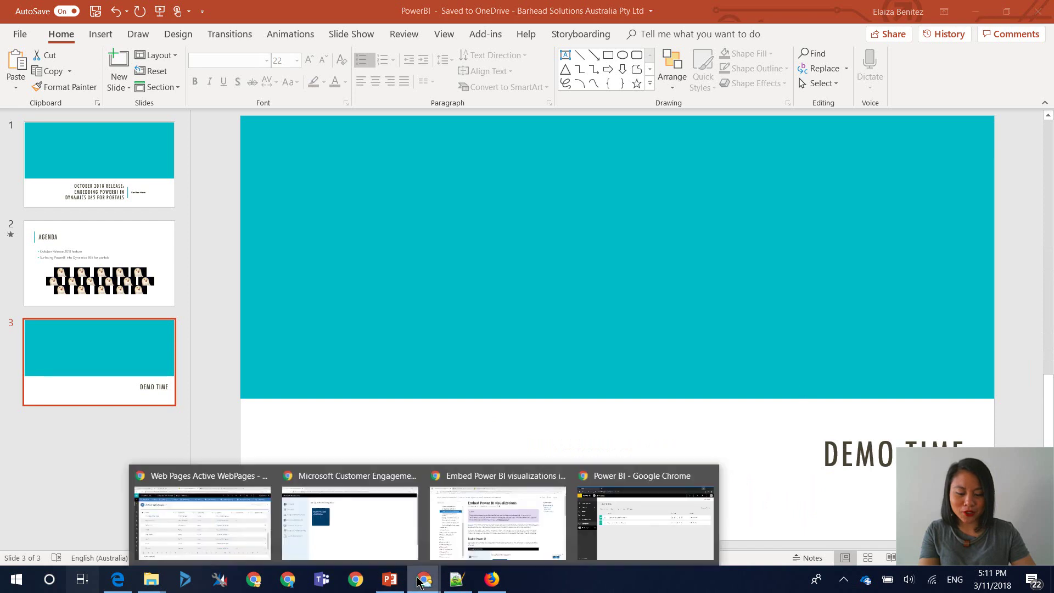
pyautogui.click(465, 531)
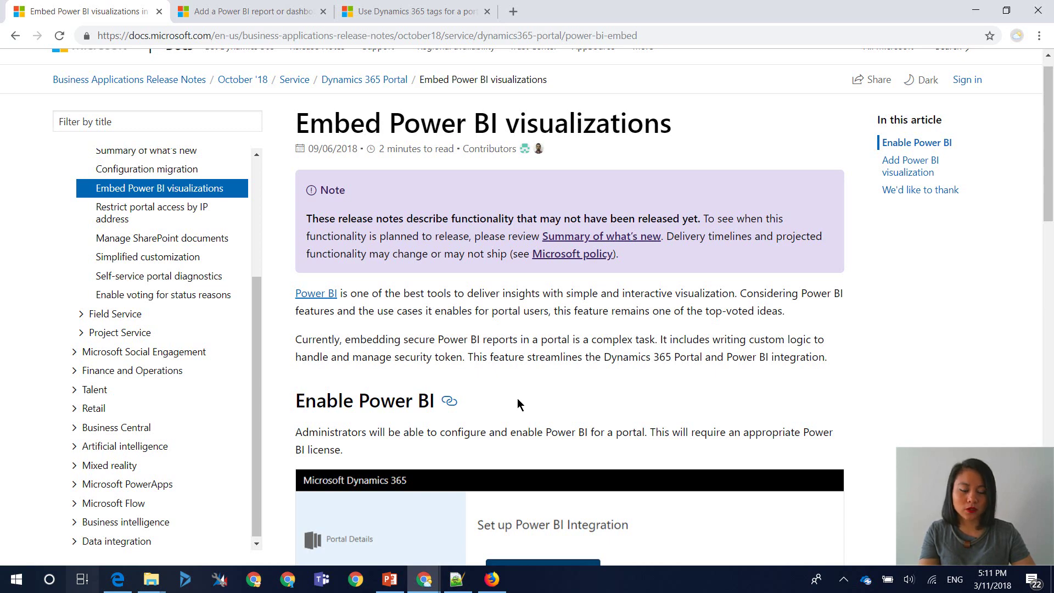
pyautogui.scroll(-7, 517, 404)
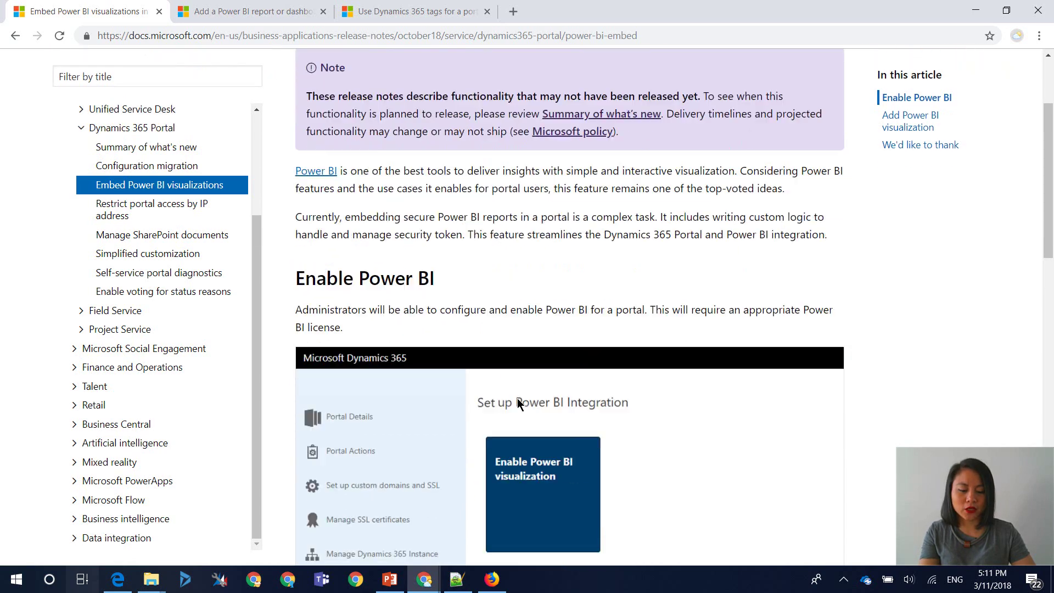
pyautogui.scroll(-2, 516, 404)
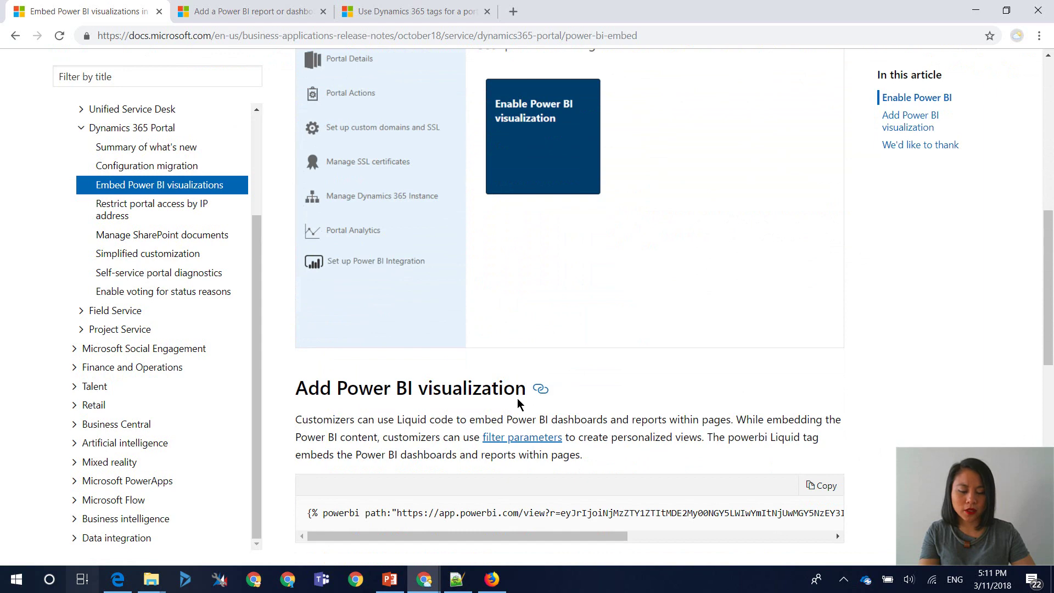
pyautogui.scroll(6, 517, 404)
pyautogui.moveTo(427, 587)
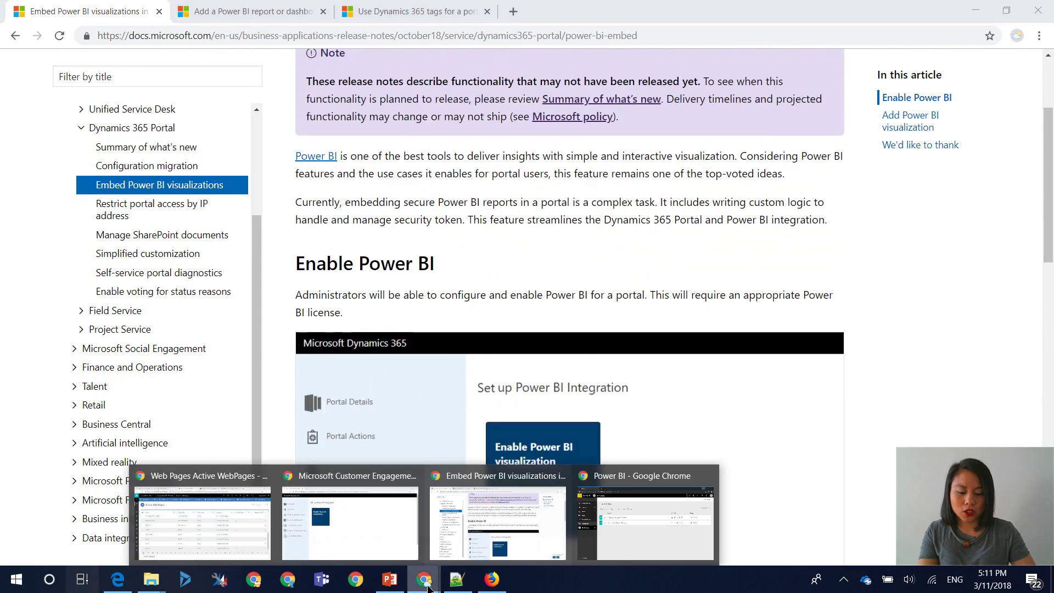
pyautogui.click(354, 518)
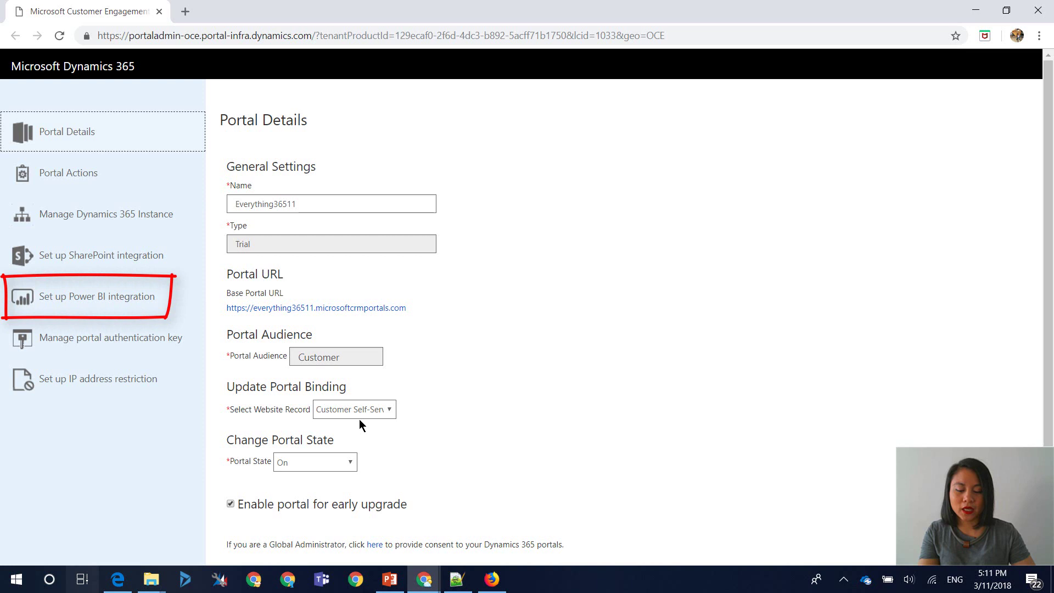
# Step: Enable Power BI visualization for the portal in the admin center, then return to the docs browser
pyautogui.click(137, 303)
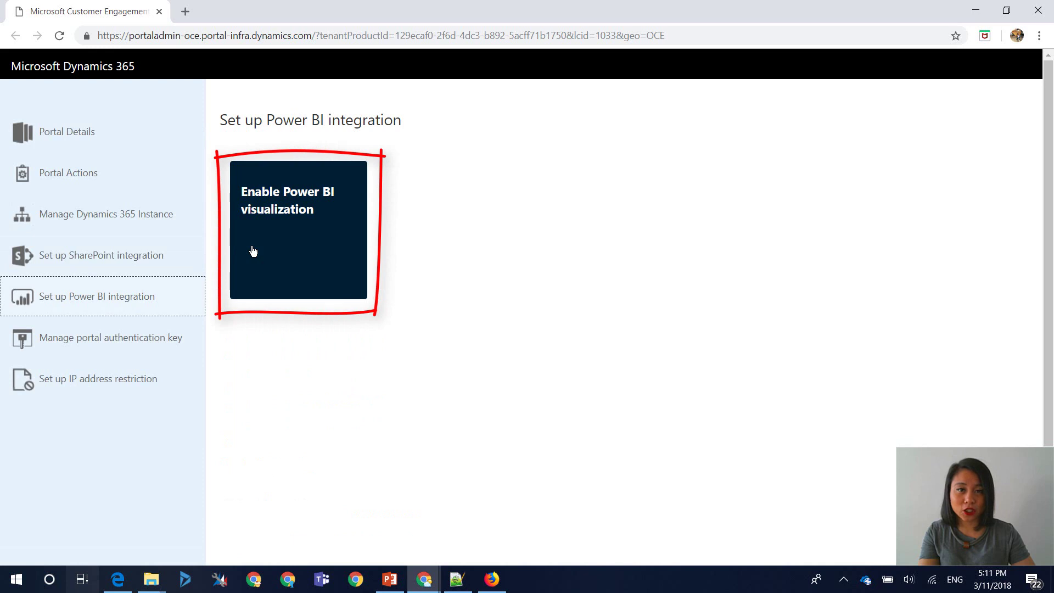
pyautogui.click(257, 248)
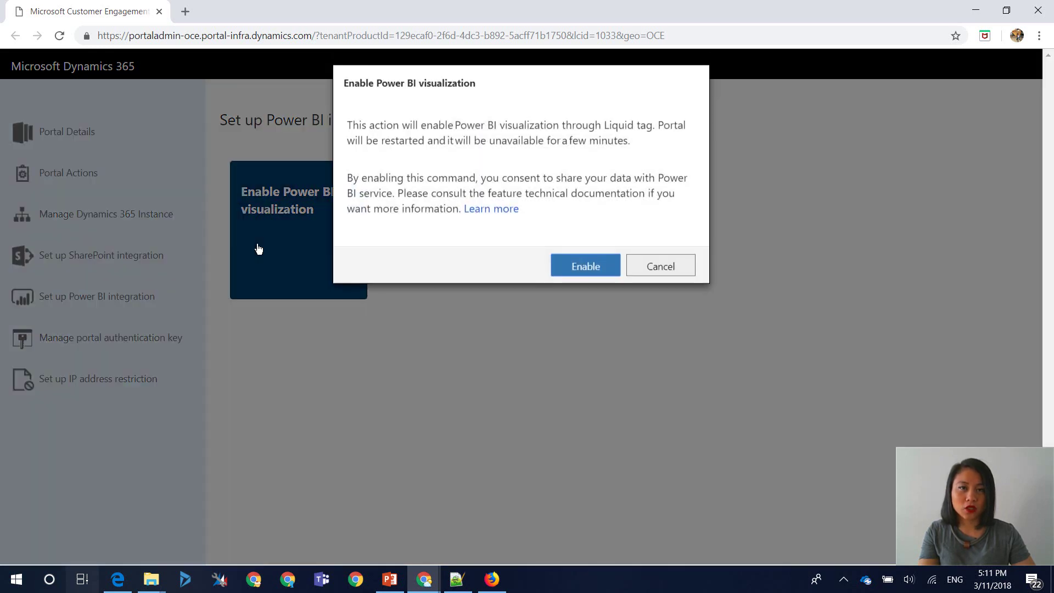
pyautogui.click(566, 281)
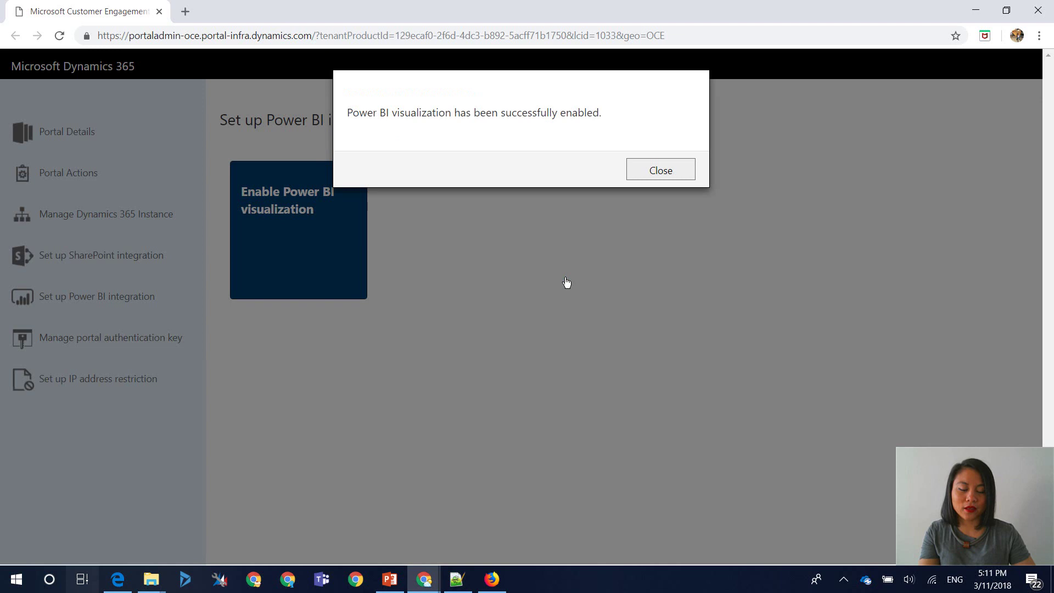
pyautogui.click(653, 174)
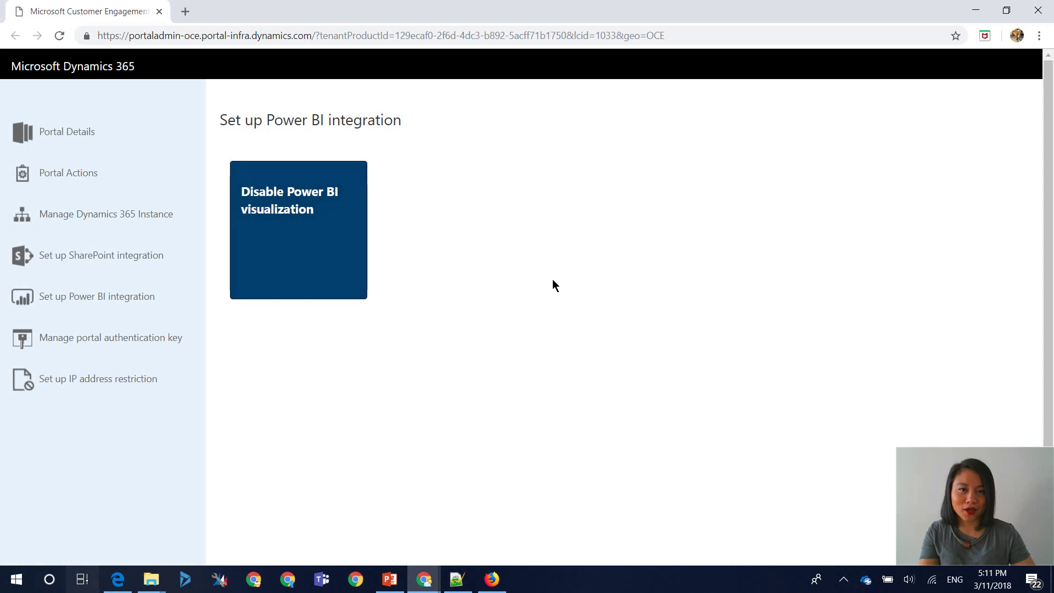
pyautogui.click(423, 579)
# Step: Read the 'Add a Power BI report or dashboard' article's sections on the report path and tile ID
pyautogui.click(459, 552)
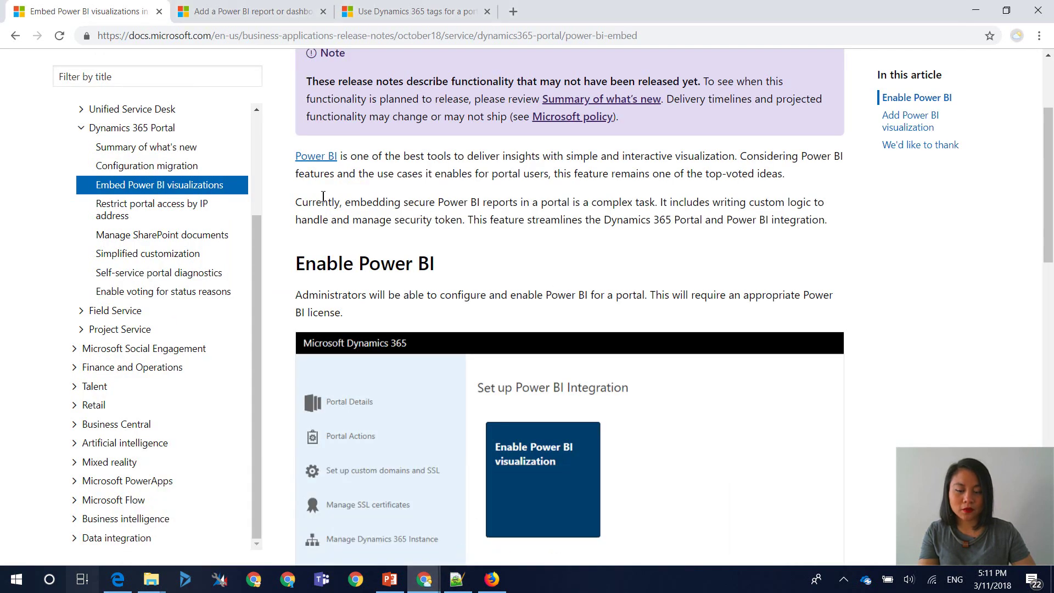
pyautogui.click(246, 16)
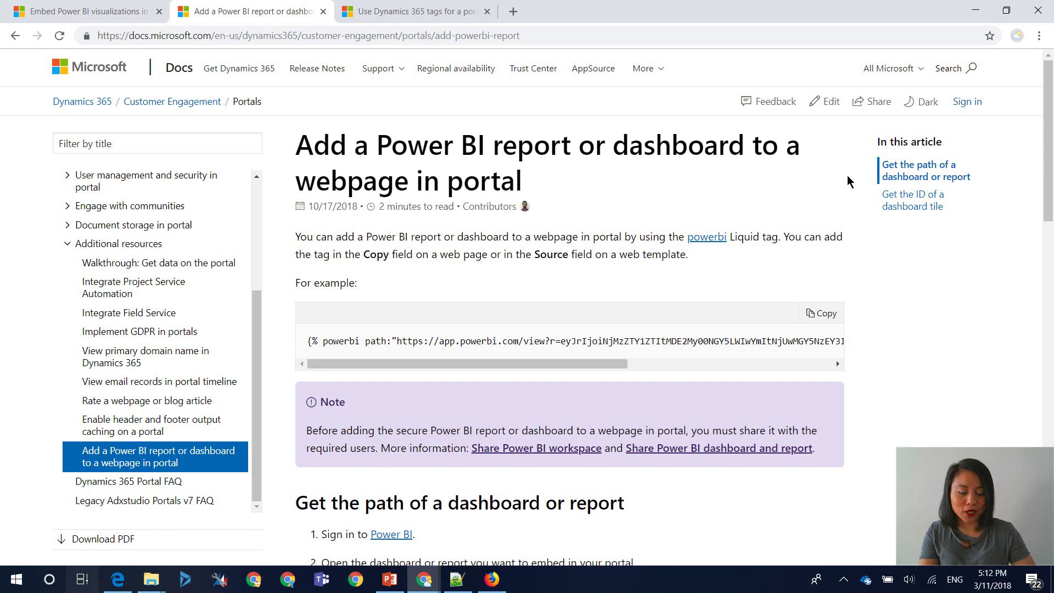
pyautogui.scroll(-5, 1049, 156)
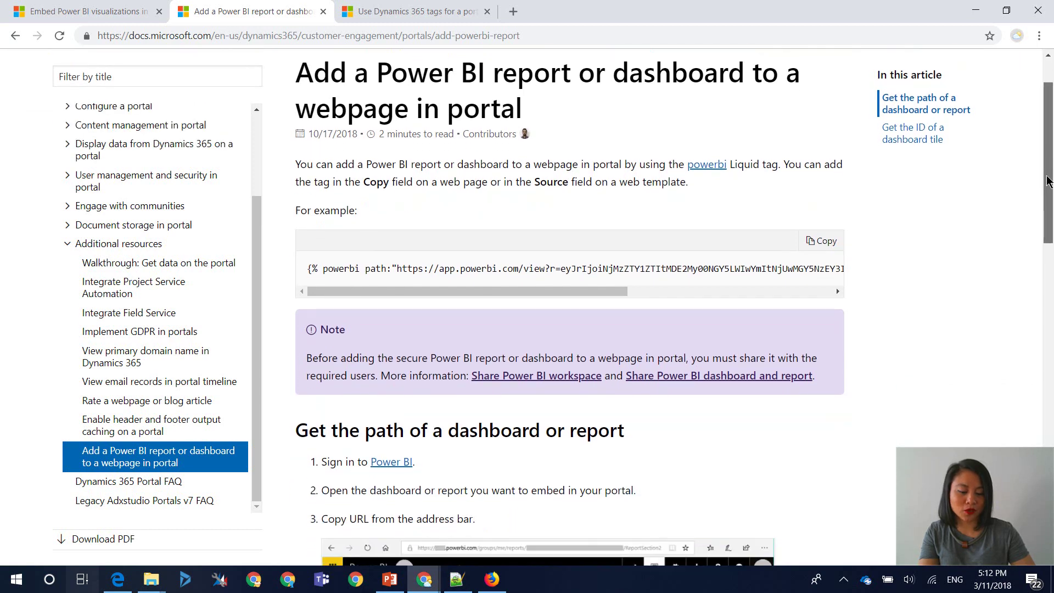
pyautogui.scroll(-6, 1029, 269)
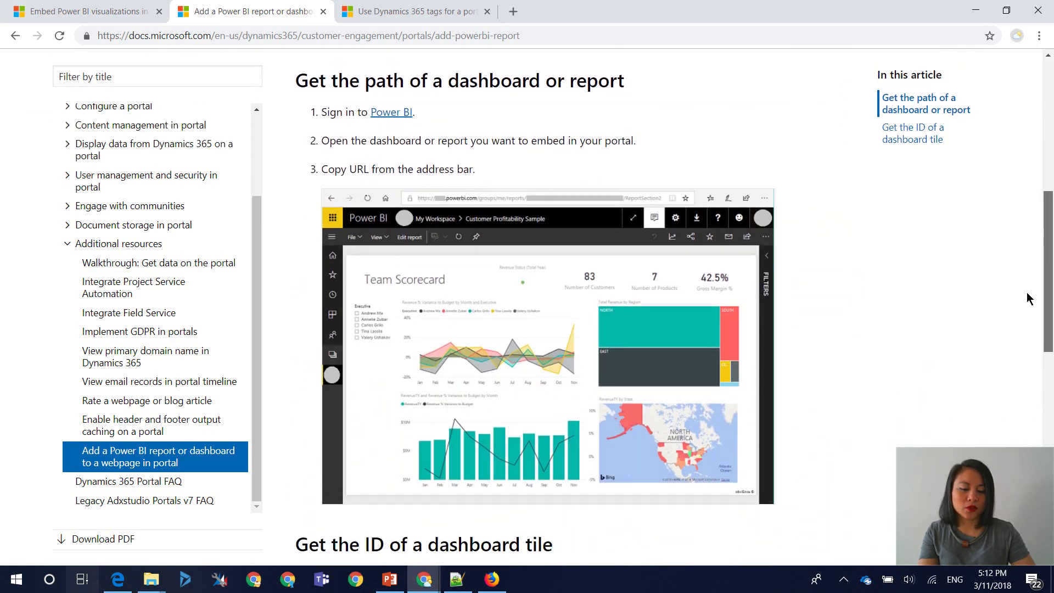
pyautogui.scroll(-2, 1021, 367)
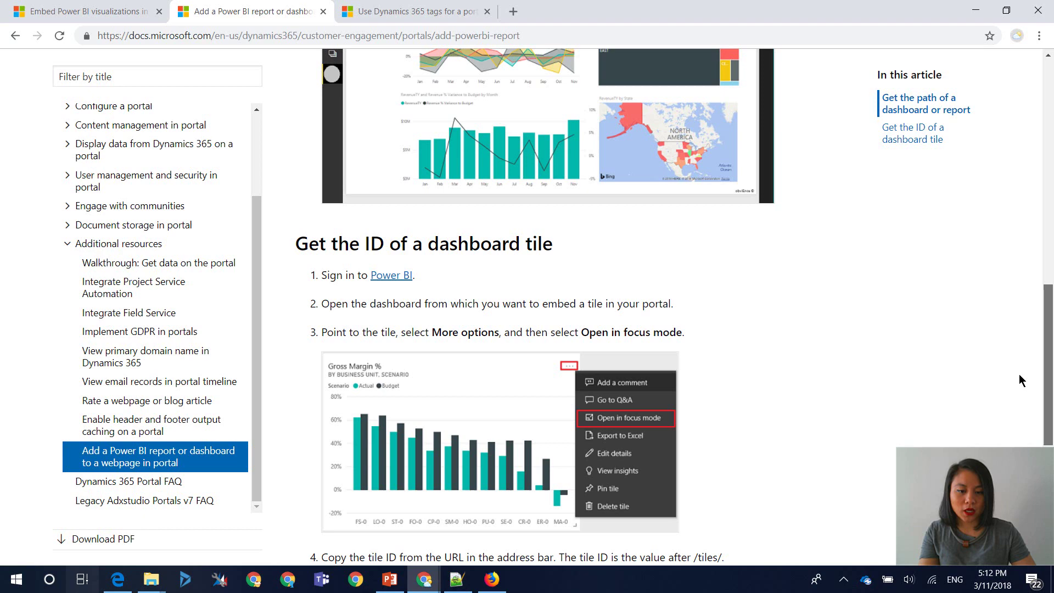
pyautogui.scroll(6, 1015, 329)
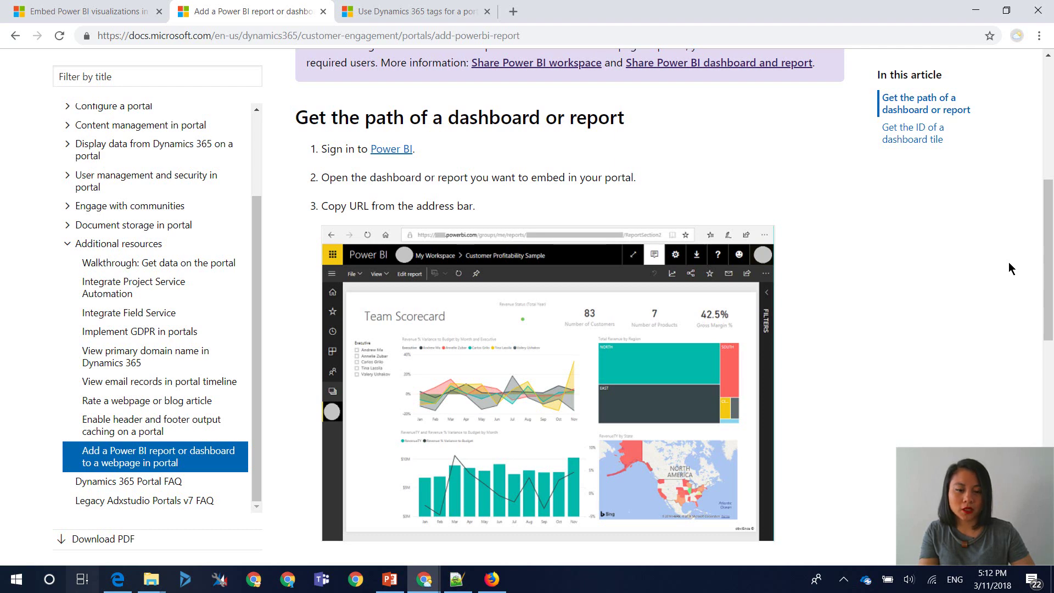
pyautogui.click(435, 7)
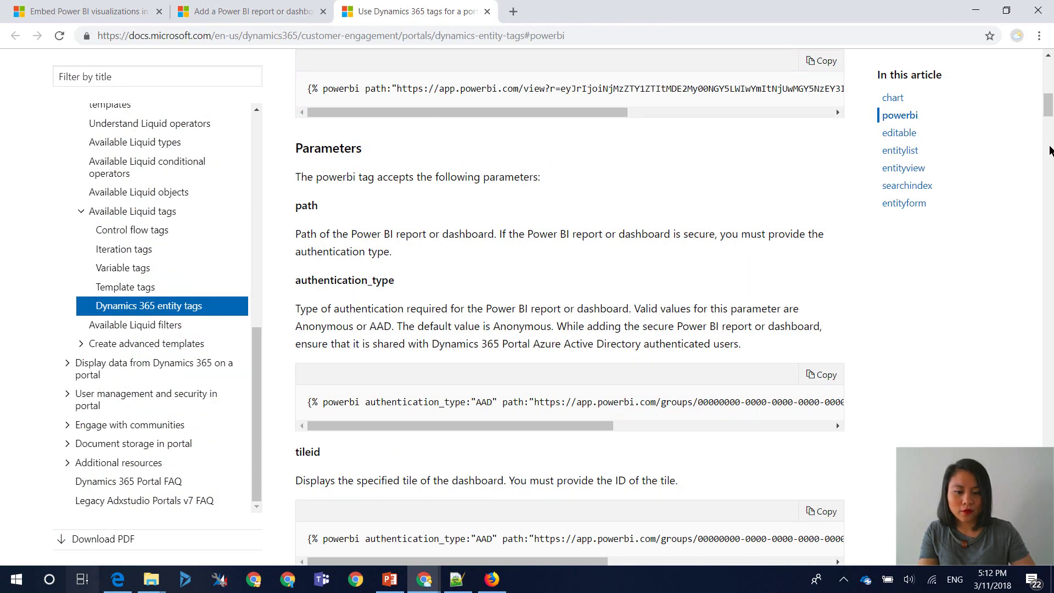
# Step: Scroll the powerbi tag reference to its parameters, where authentication_type accepts Anonymous (default) or AAD
pyautogui.moveTo(1046, 117); pyautogui.dragTo(1047, 108)
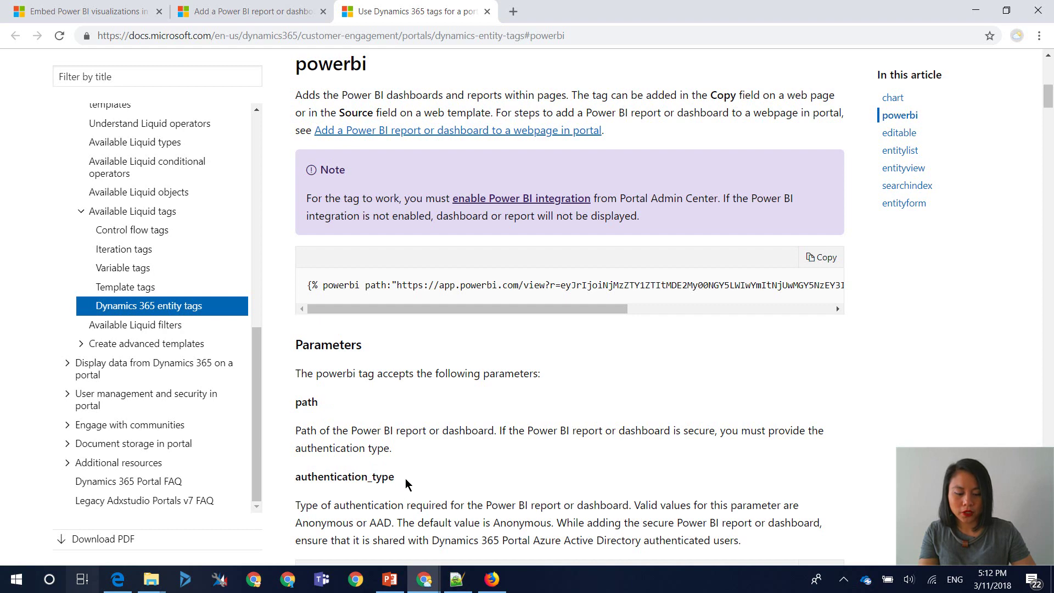
pyautogui.scroll(-1, 406, 483)
pyautogui.scroll(-1, 405, 475)
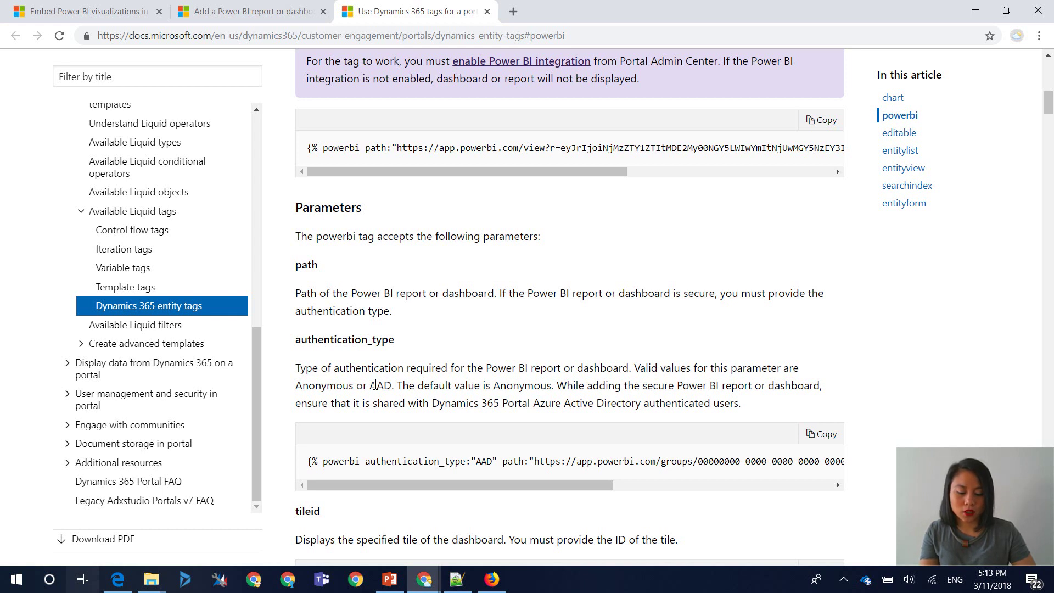
# Step: From the portal's Active WebPages list, open the Report web page record
pyautogui.click(425, 581)
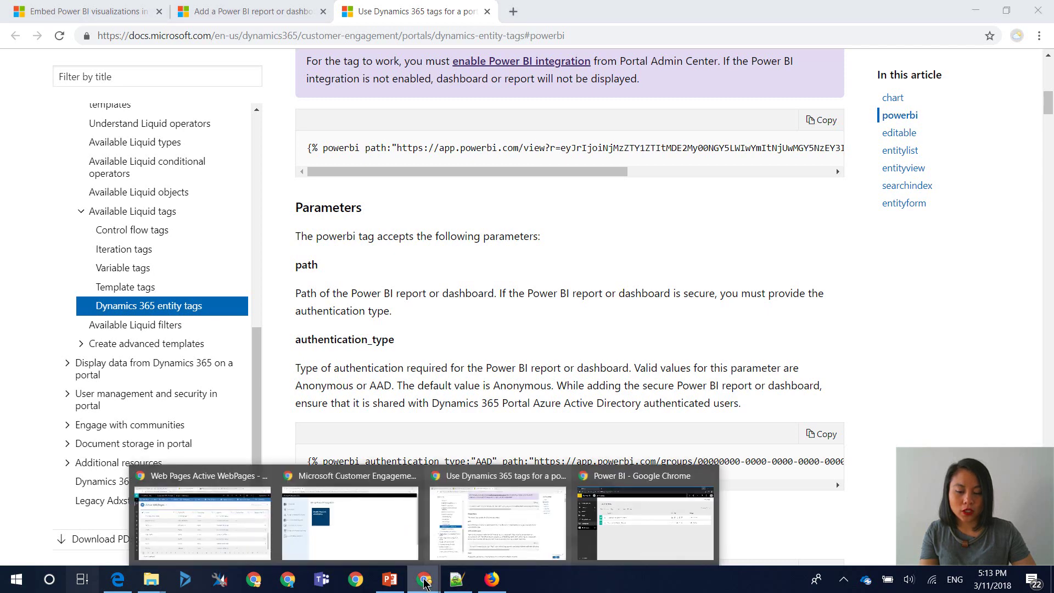
pyautogui.moveTo(242, 520)
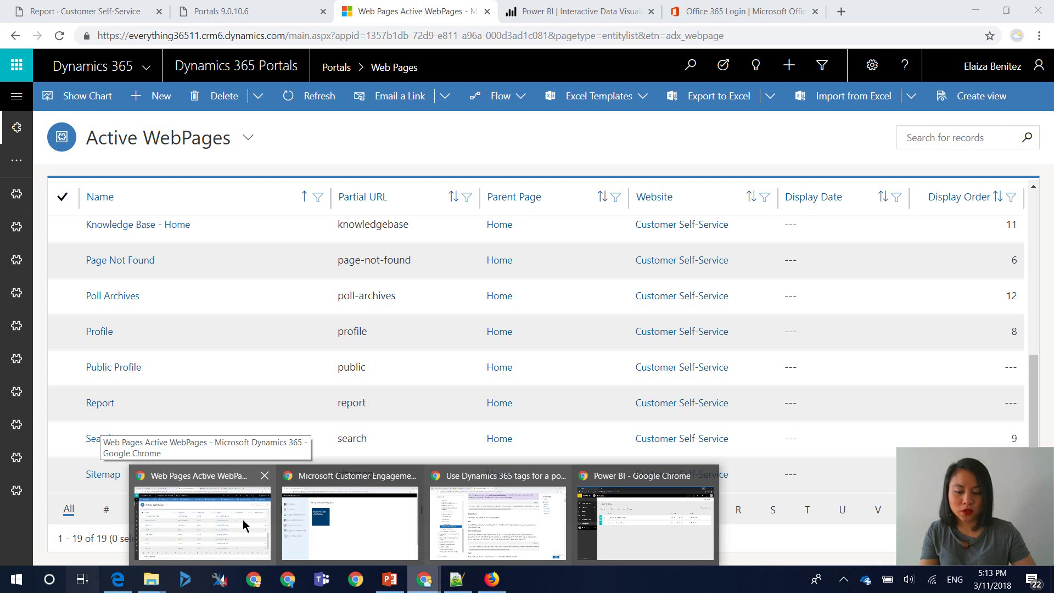
pyautogui.click(242, 519)
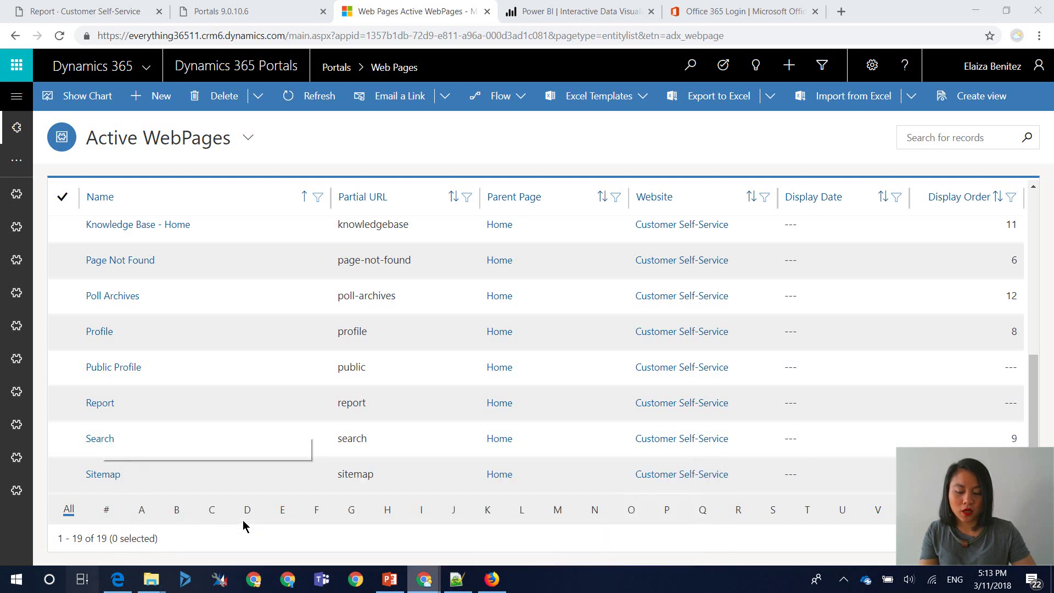
pyautogui.doubleClick(175, 413)
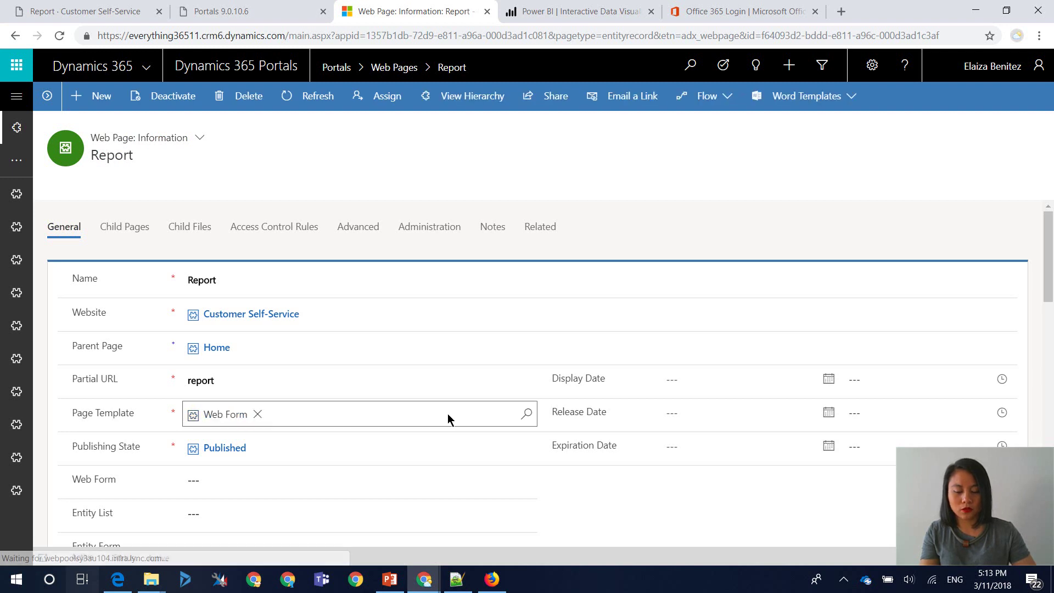
# Step: Open the localized Report content page and show its empty Copy (HTML) field as HTML source
pyautogui.scroll(-5, 419, 314)
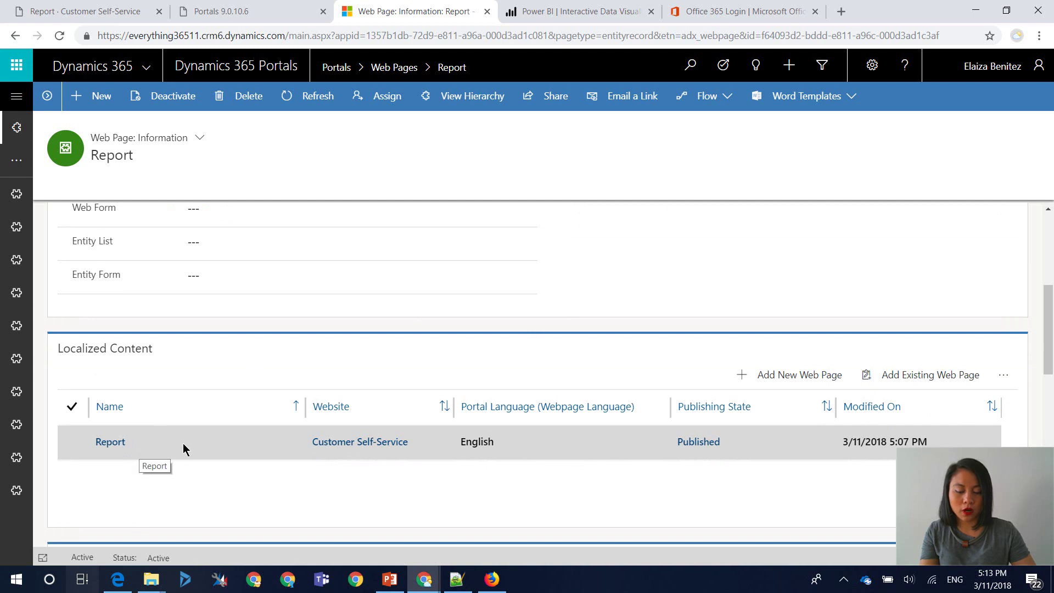
pyautogui.doubleClick(183, 443)
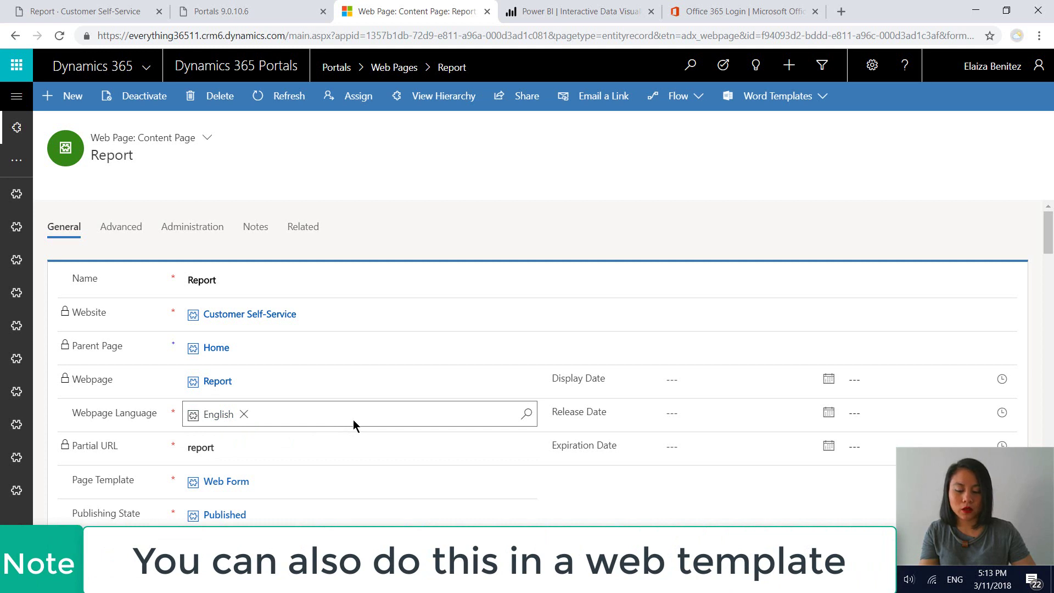
pyautogui.scroll(-5, 349, 423)
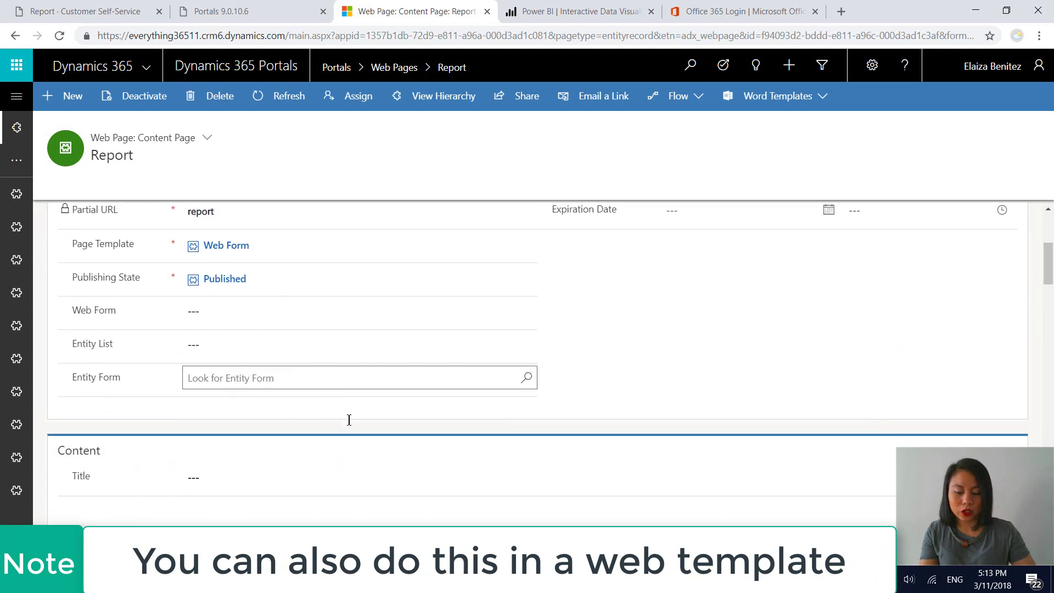
pyautogui.scroll(-5, 349, 420)
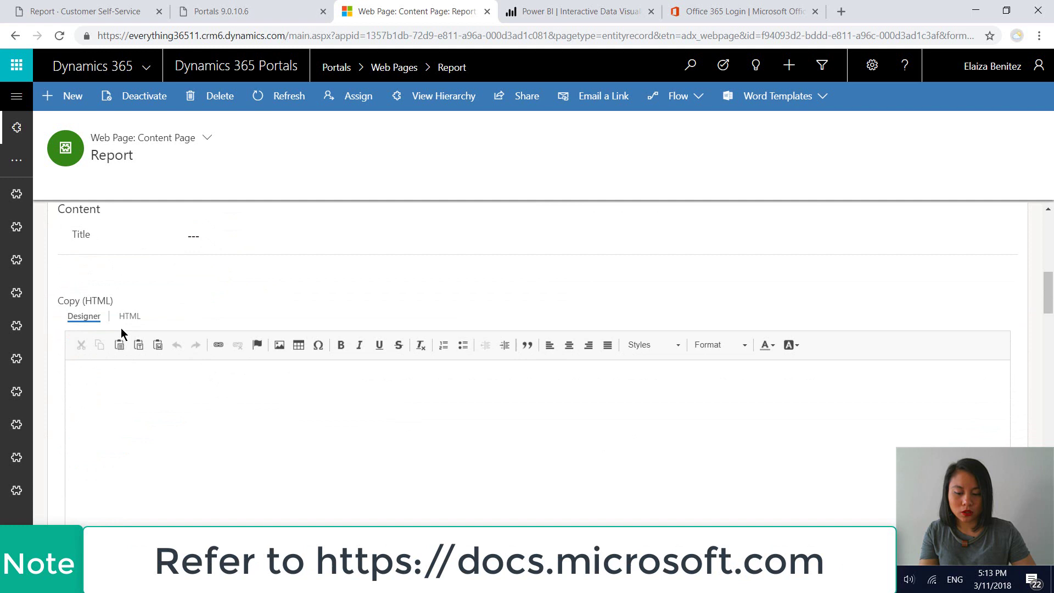
pyautogui.click(128, 322)
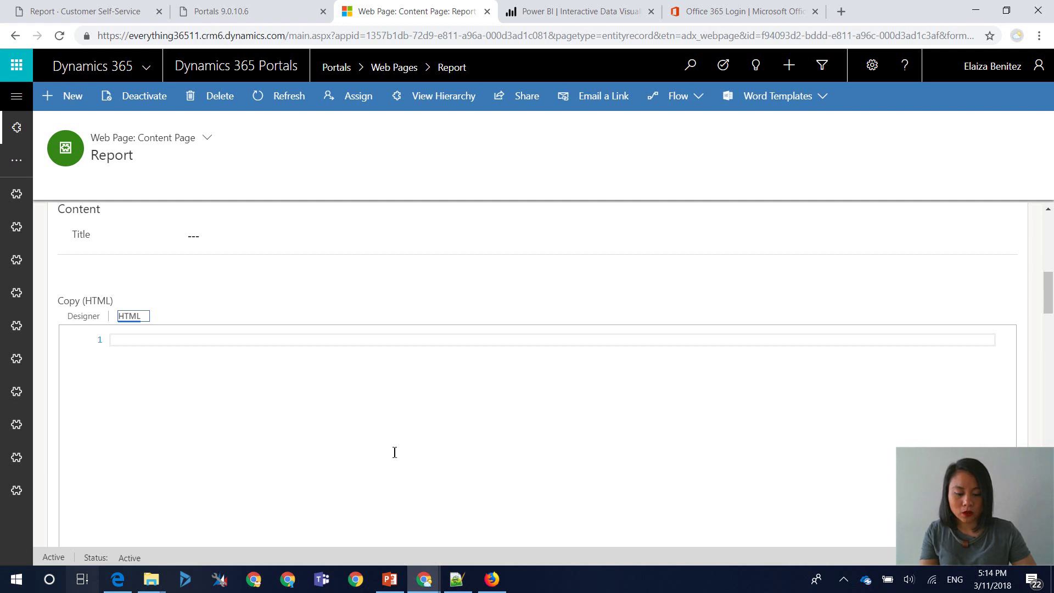
pyautogui.click(424, 579)
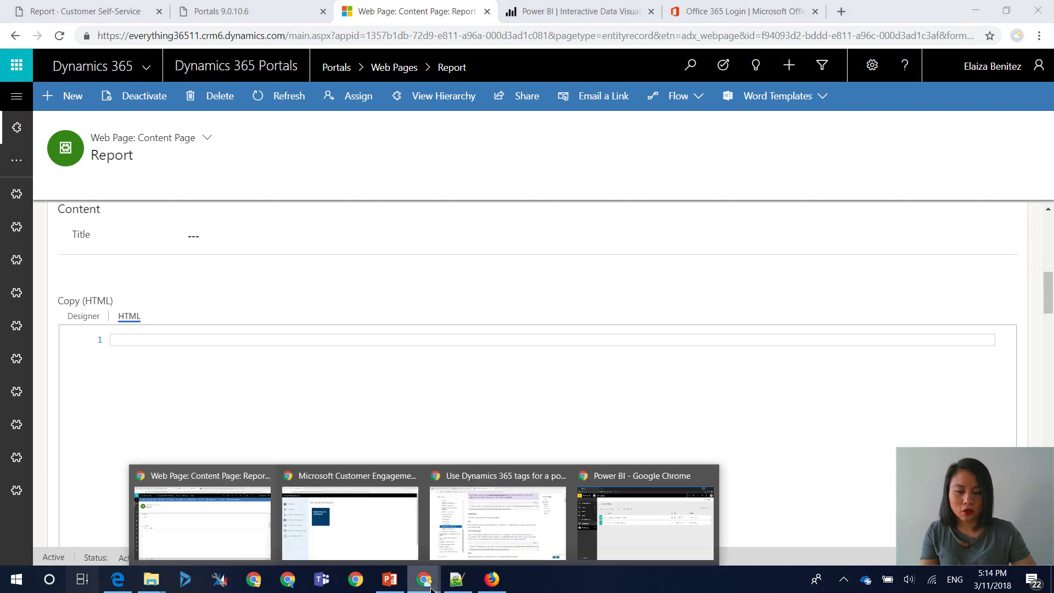
# Step: Publish the Opportunity Analysis Sample report to the web and select its email link
pyautogui.click(579, 535)
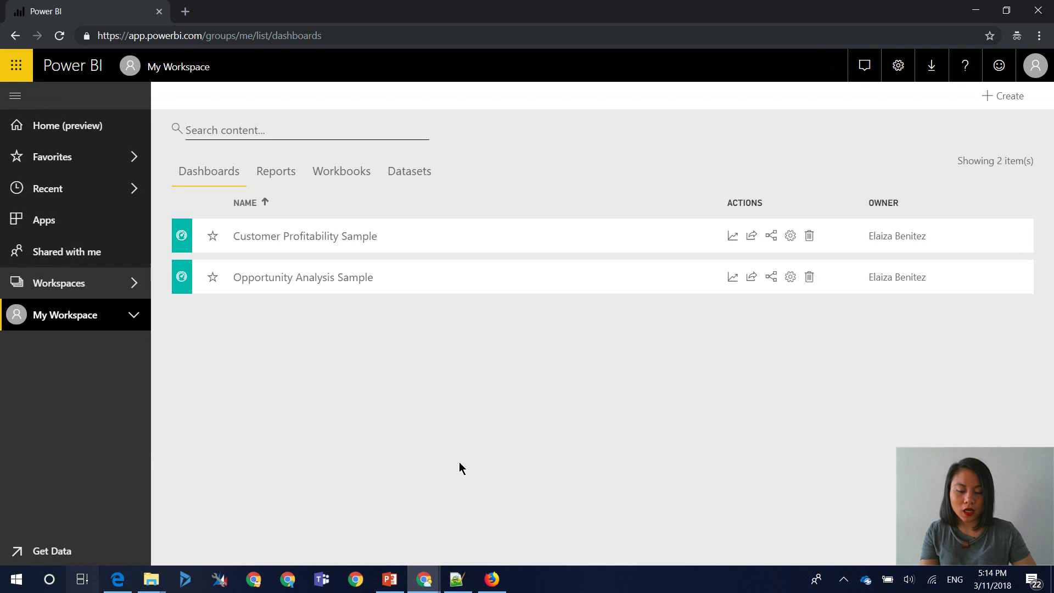
pyautogui.click(274, 176)
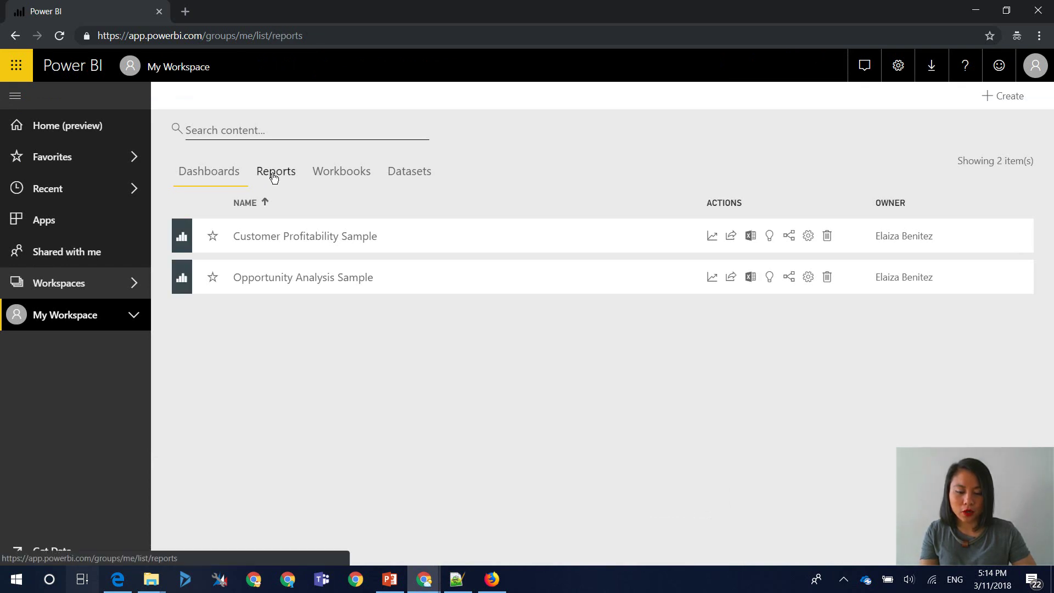
pyautogui.click(252, 286)
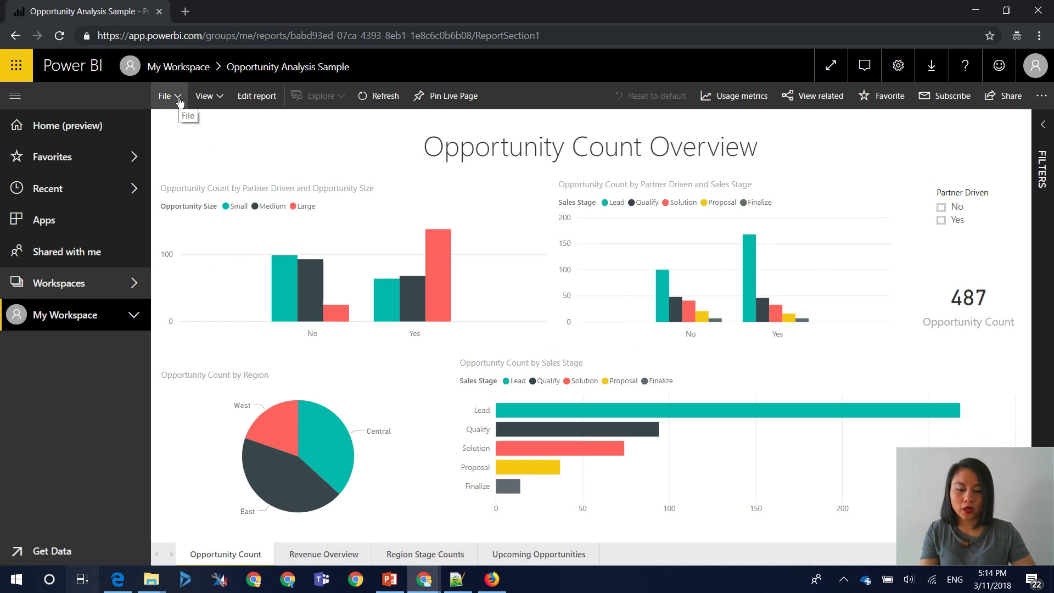
pyautogui.click(179, 100)
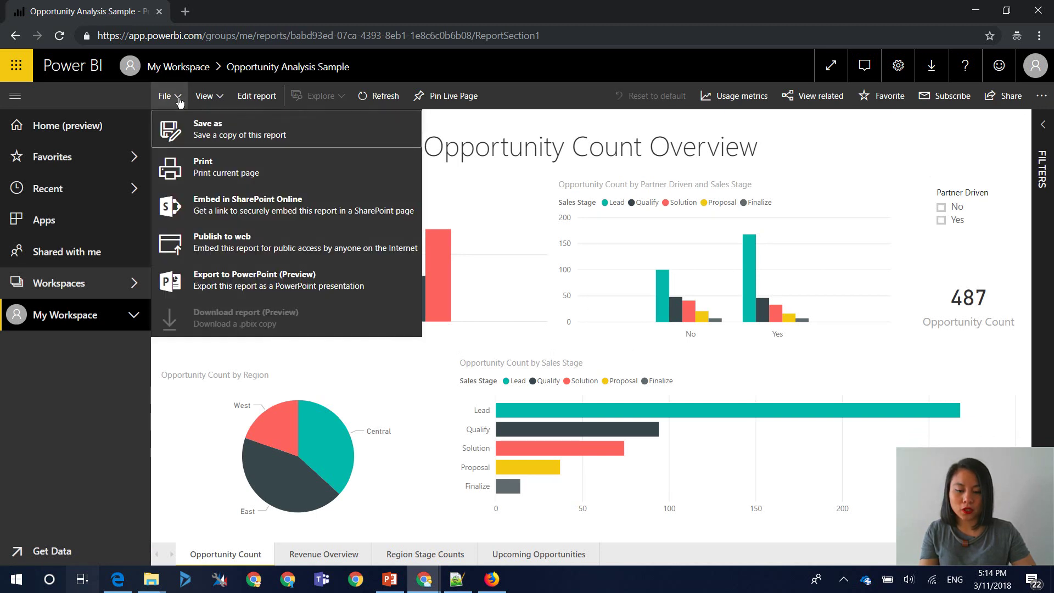
pyautogui.click(224, 250)
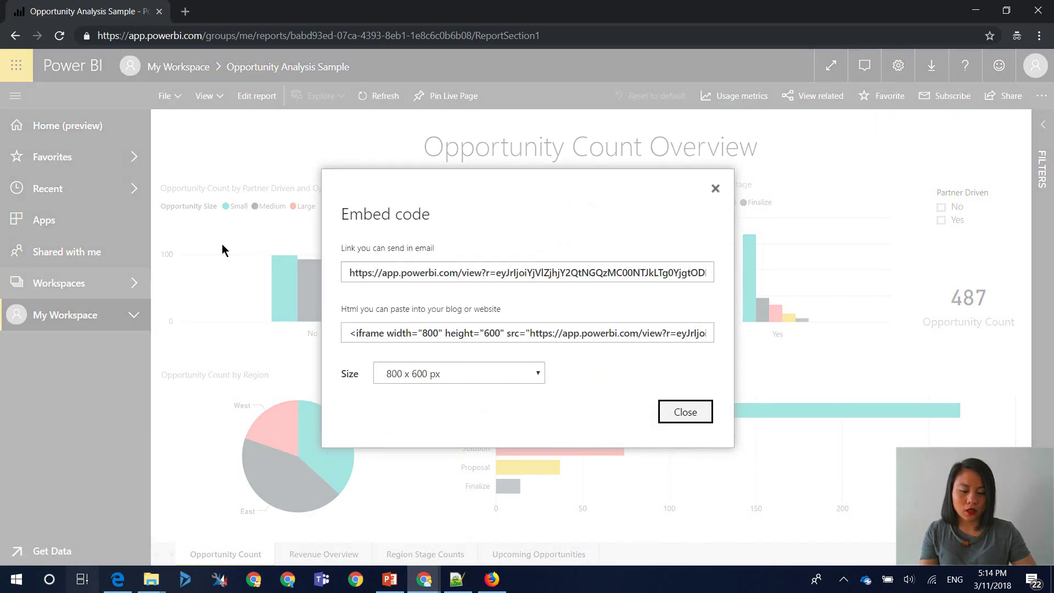
pyautogui.click(450, 273)
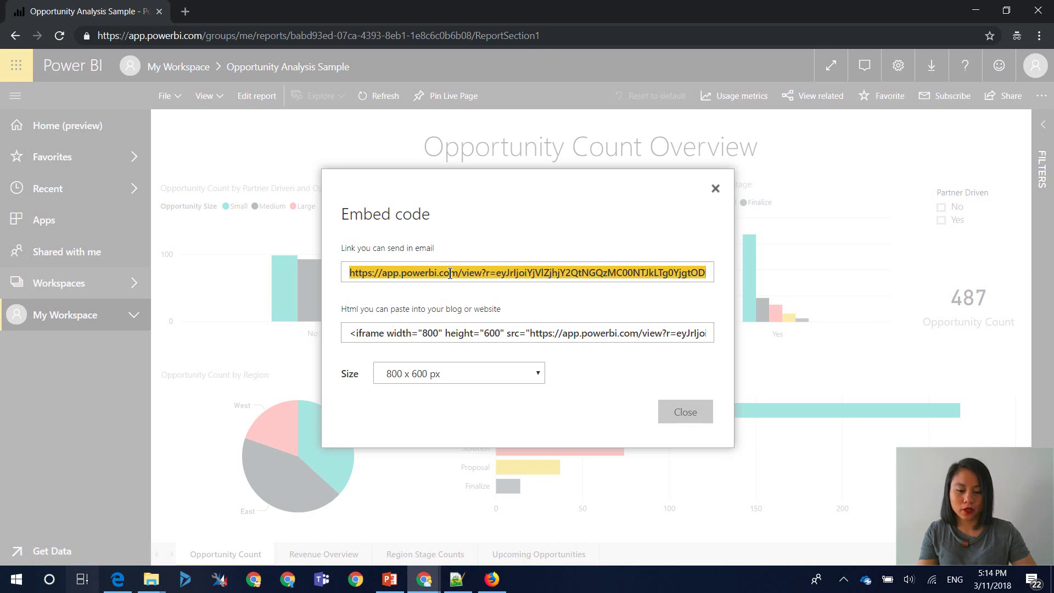
# Step: Load the copied public report link in Firefox to view Opportunity Count Overview without signing in
pyautogui.click(492, 579)
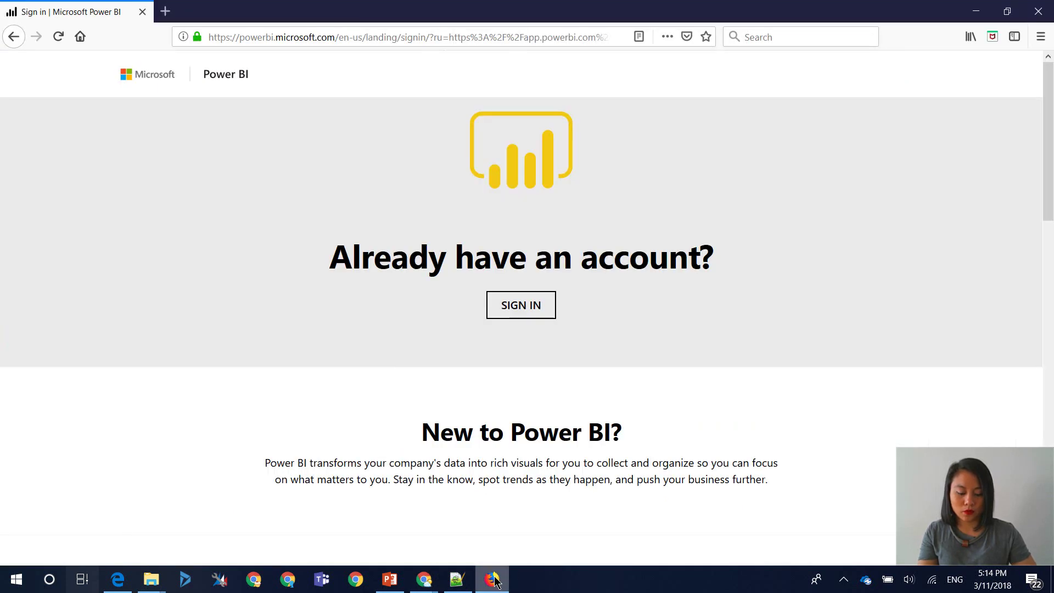
pyautogui.click(297, 37)
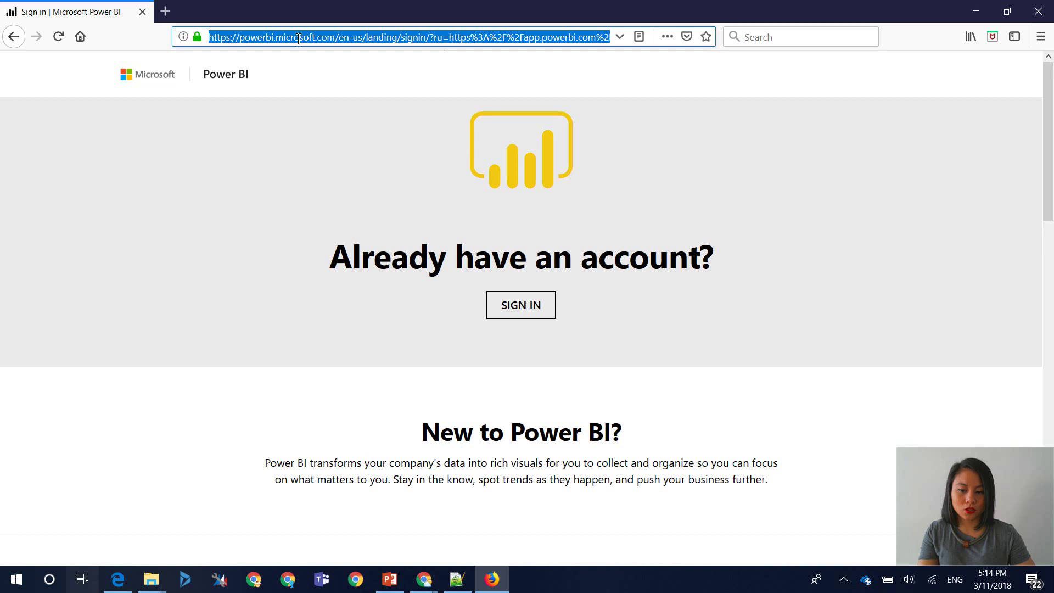
pyautogui.write('https://app.powerbi.com/view?r=eyJrIjoiYjVlZjhjY2QtNGQzMC00NTJkLTg0YjgtODMxZDM3YjVmZjZlIiwidCI6IjA0MjIxODI1LTgzMmItNDA4OS05MGIyLWVjMzlmZTgxMzc1NyJ9')
pyautogui.press('Return')
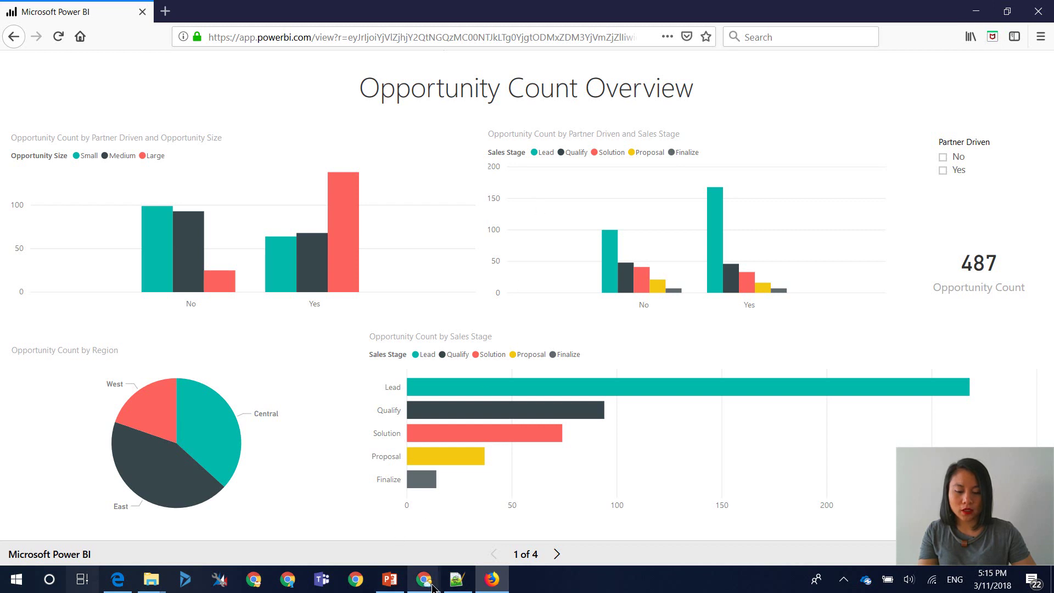
# Step: In Notepad++ Public.txt, select the full anonymous powerbi tag containing the published report's path
pyautogui.moveTo(433, 586)
pyautogui.click(240, 535)
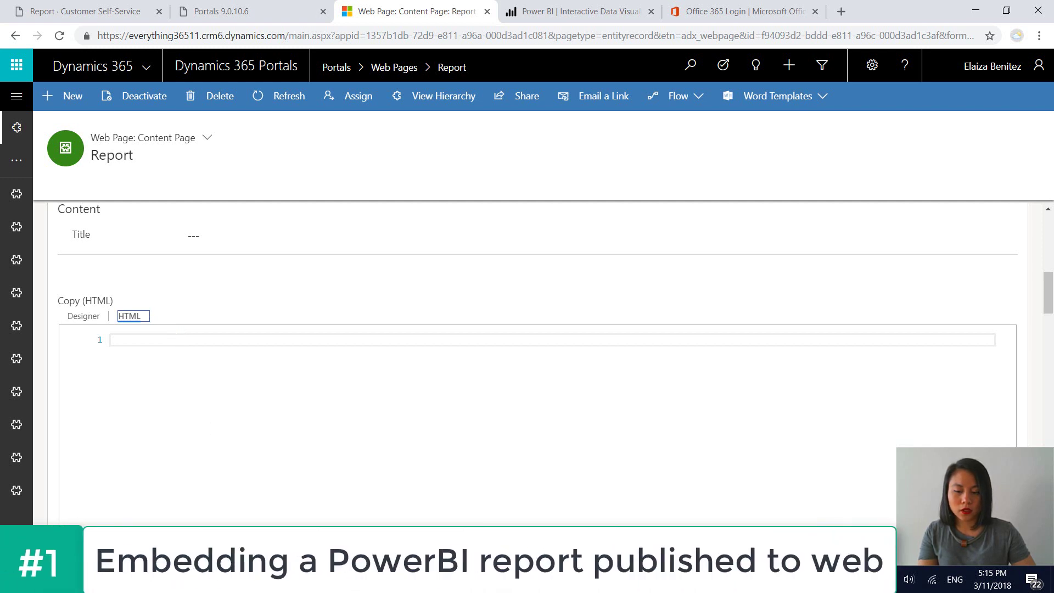
pyautogui.hotkey('alt', 'Tab')
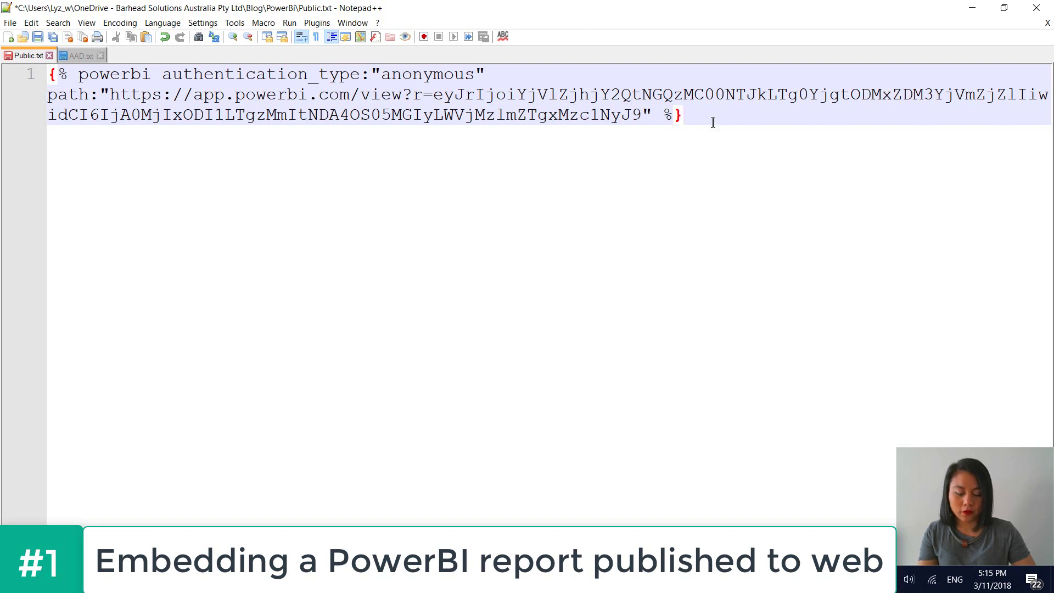
pyautogui.moveTo(684, 117); pyautogui.dragTo(1, 75)
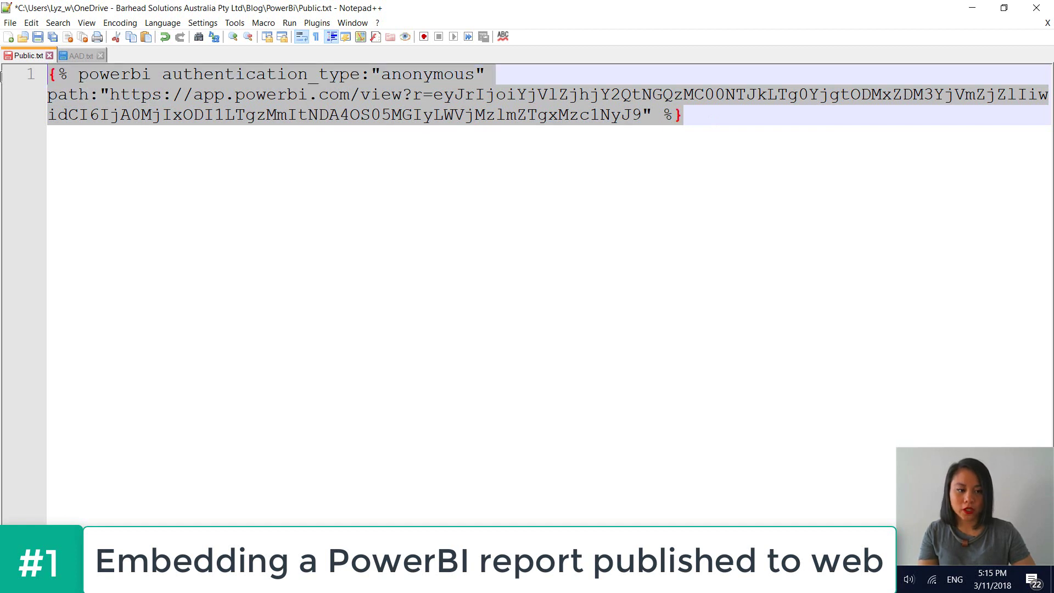
# Step: Paste the anonymous powerbi tag into the Report page's Copy (HTML) and save the record
pyautogui.click(972, 14)
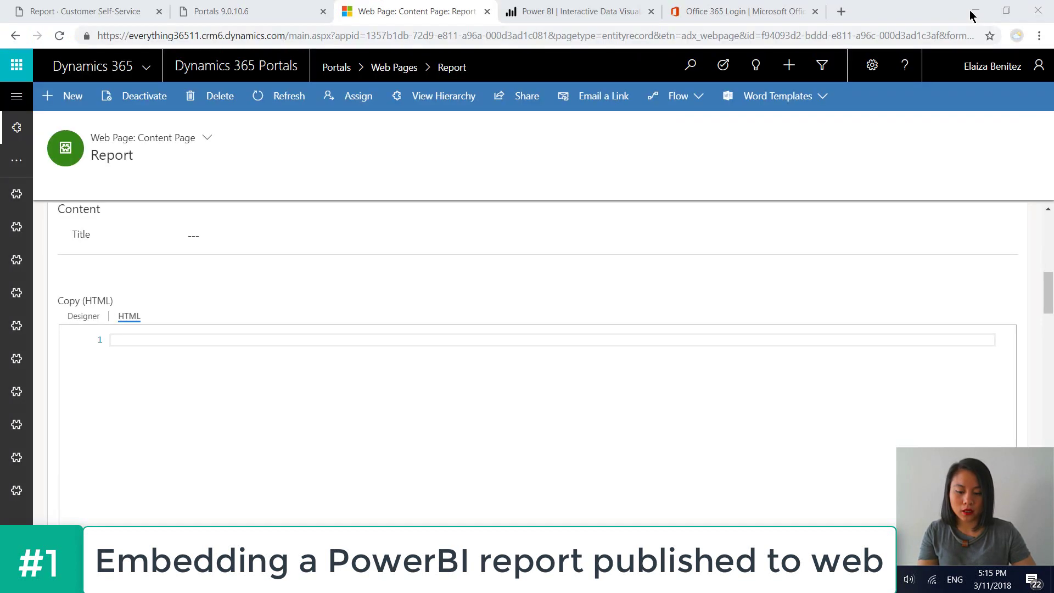
pyautogui.click(183, 340)
pyautogui.write('{% powerbi authentication_type:"Anonymous" path:"https://app.powerbi.com/view?r=eyJrIjoiYjVlZjhjY2QtNGQzMC00NTJkLTg0YjgtODMxZDM3YjVmZjZlIiwidCI6IjA0MjIxODI1LTgzMmItNDA4OS05MGIyLWVjMzlmZTgxMzc1NyJ9" %}')
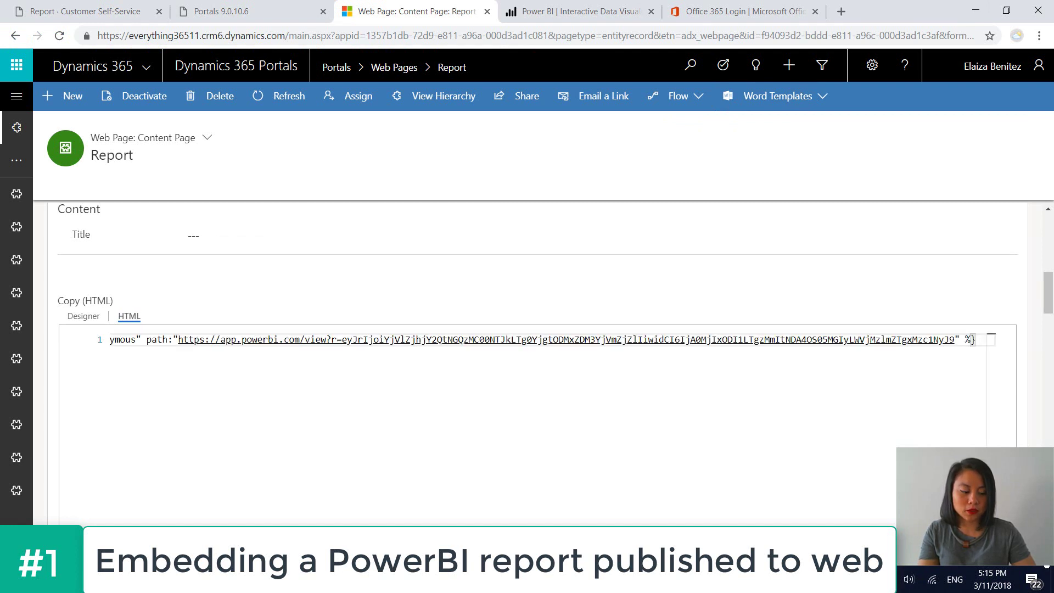
pyautogui.hotkey('ctrl', 's')
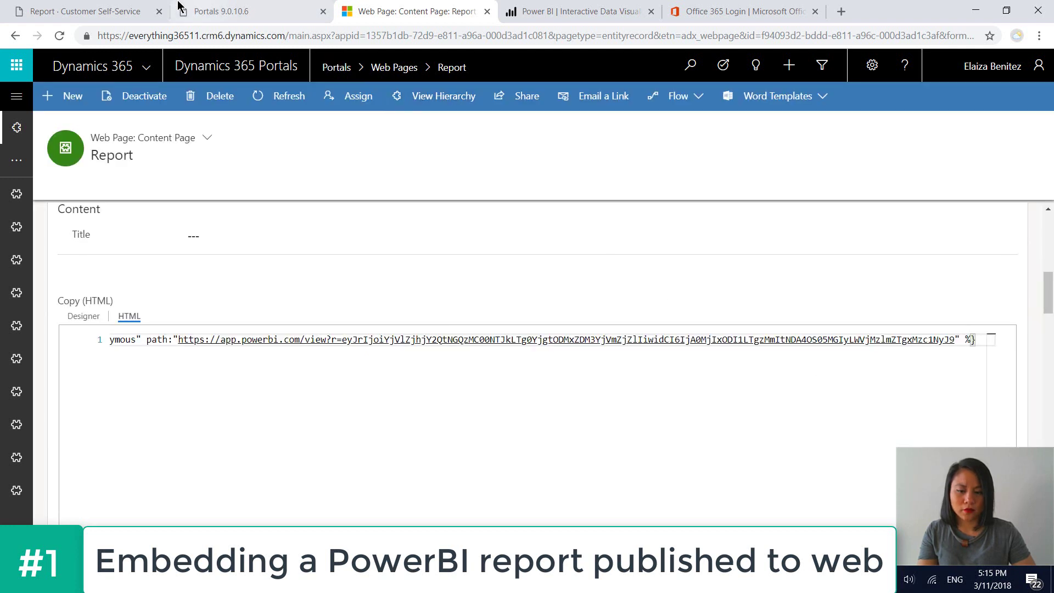
# Step: Refresh the portal's Report page to show the embedded report with 487 opportunities and a region pie chart
pyautogui.click(215, 16)
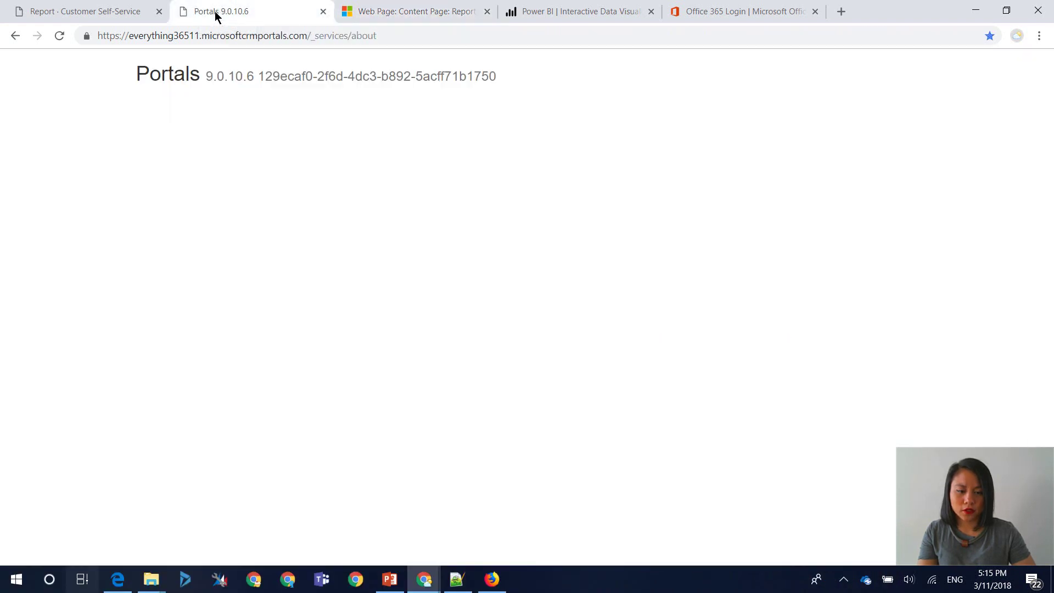
pyautogui.click(102, 17)
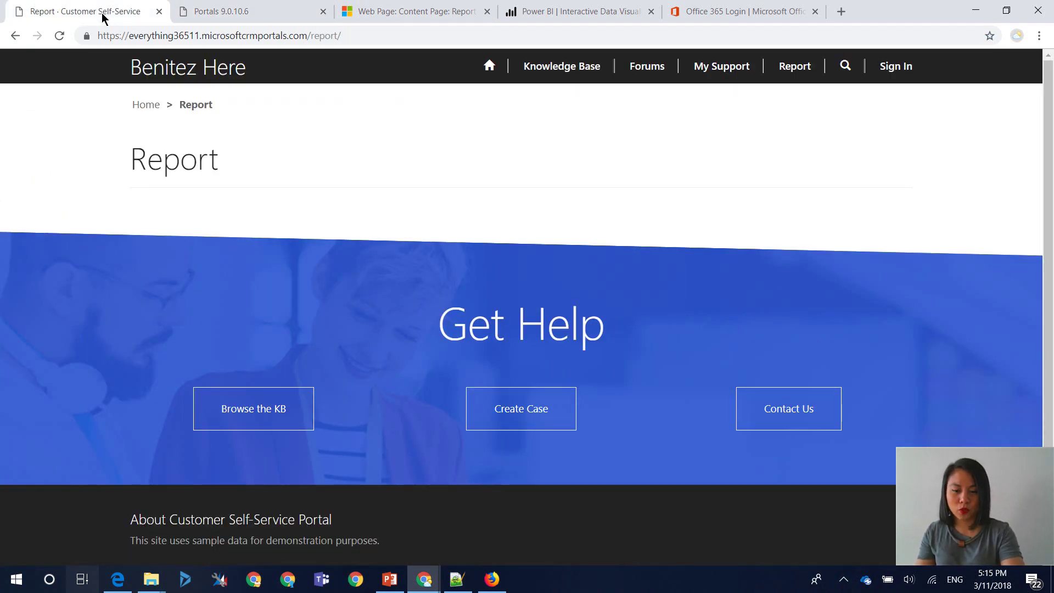
pyautogui.press('F5')
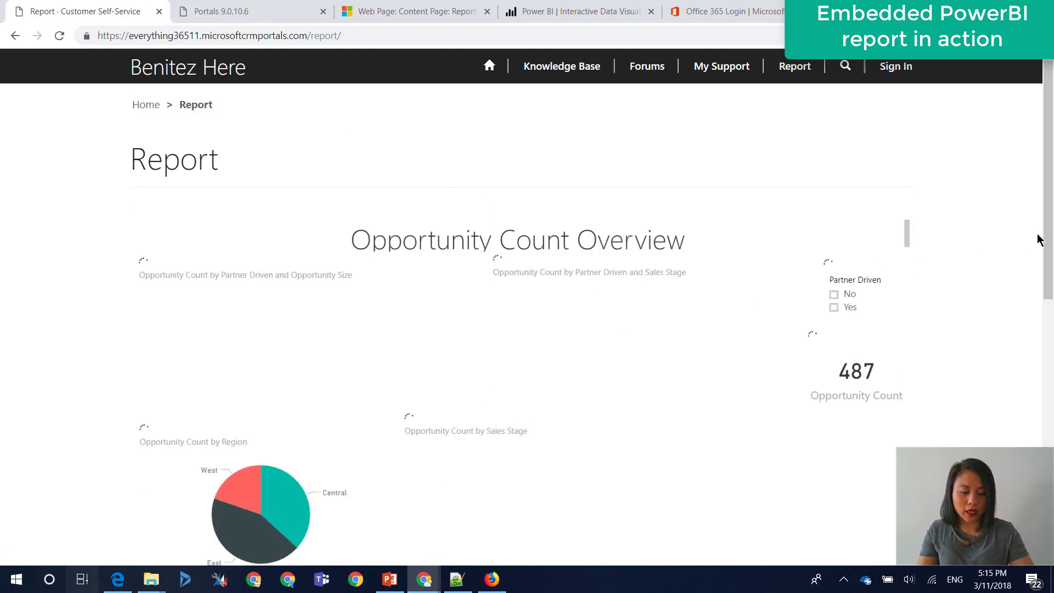
# Step: Page the embedded report forward and back, then filter it to the Lead stage (268 opportunities)
pyautogui.scroll(-1, 1037, 277)
pyautogui.scroll(-2, 1036, 283)
pyautogui.scroll(1, 1035, 280)
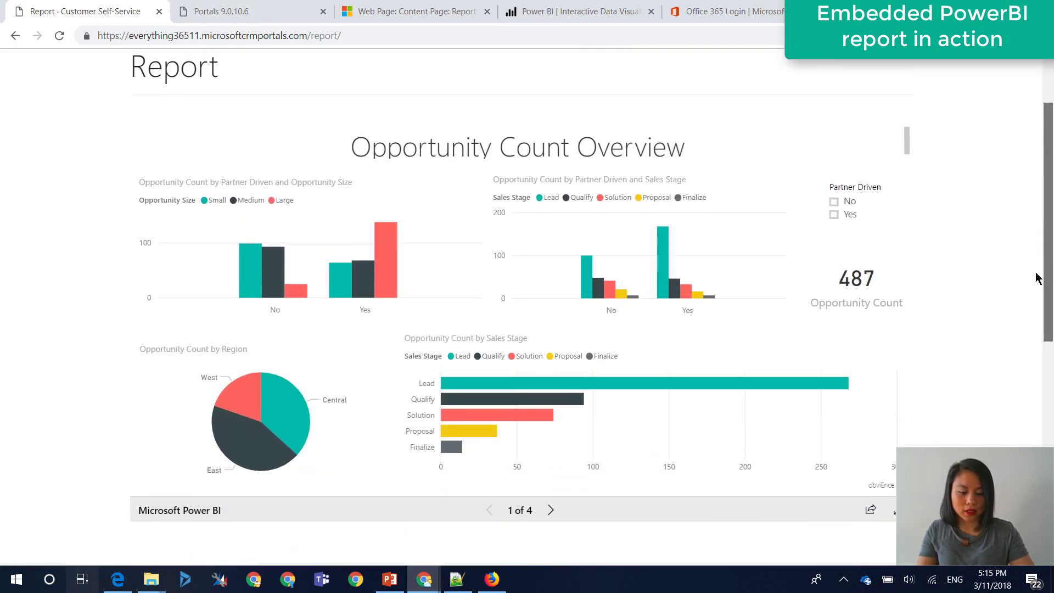
pyautogui.click(551, 516)
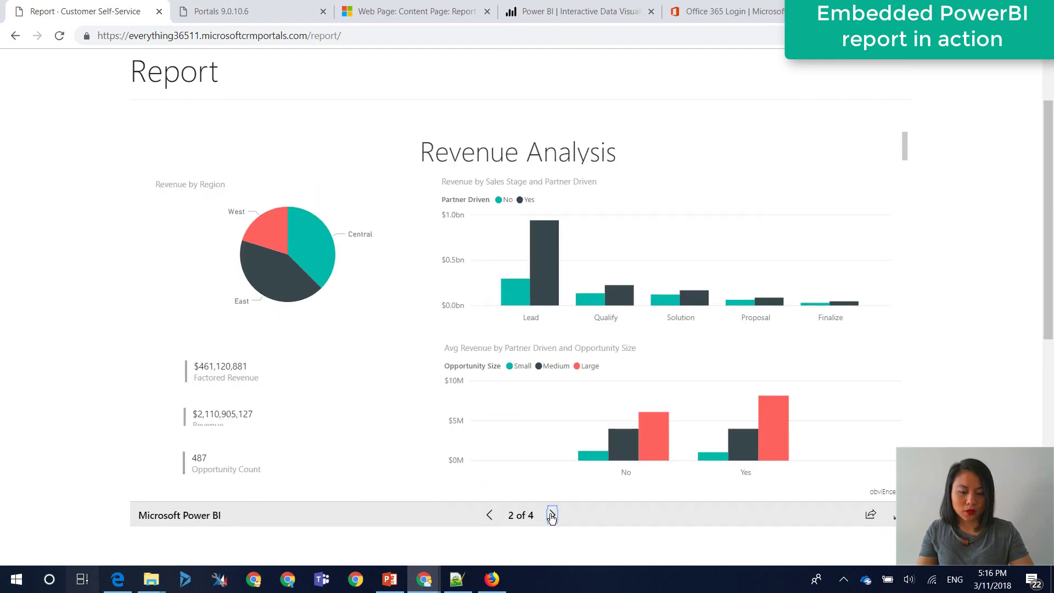
pyautogui.click(488, 516)
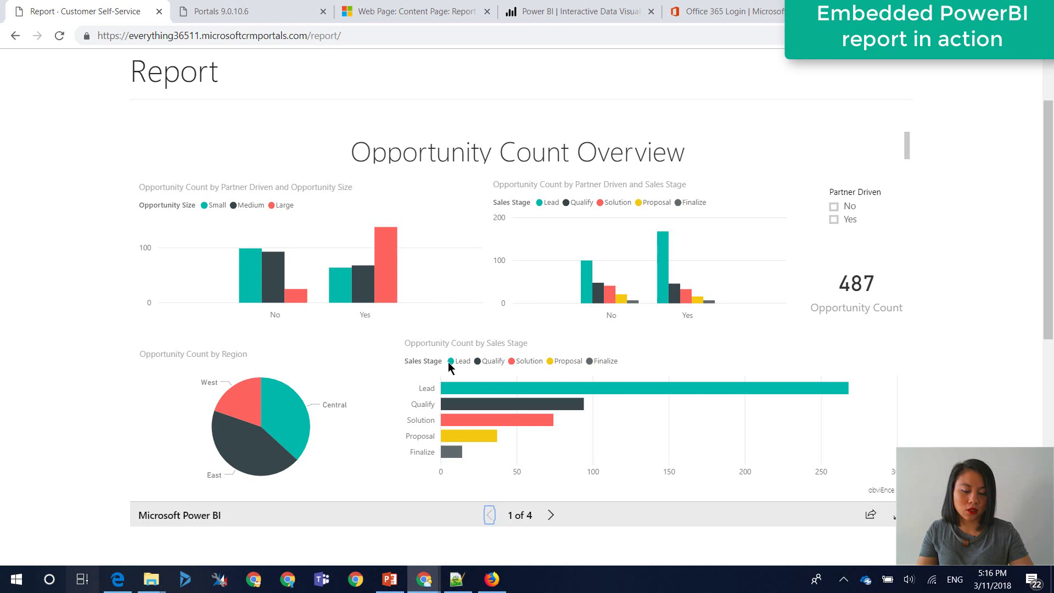
pyautogui.click(492, 388)
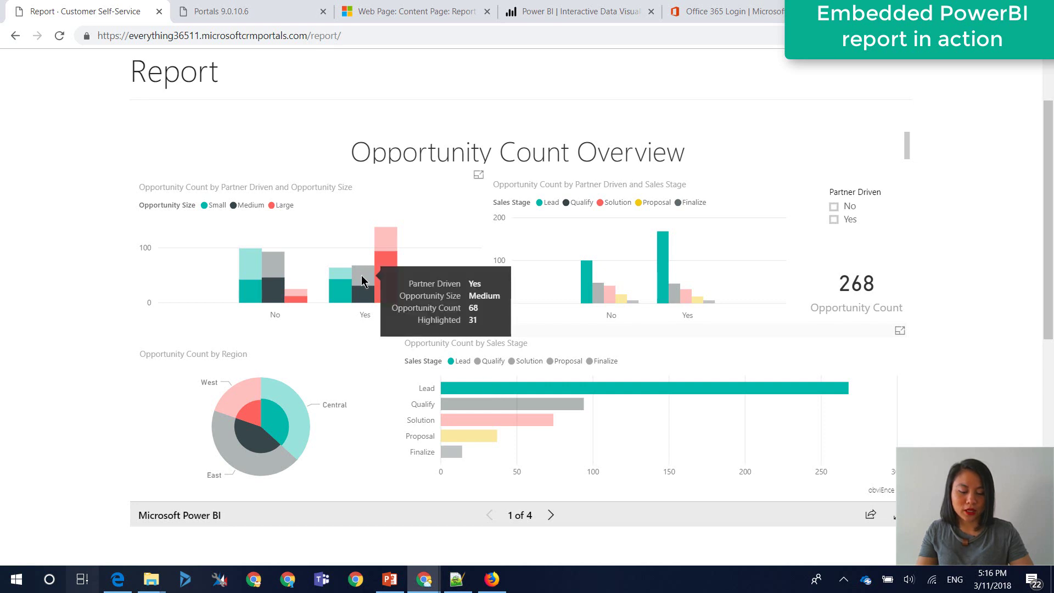
pyautogui.moveTo(501, 395)
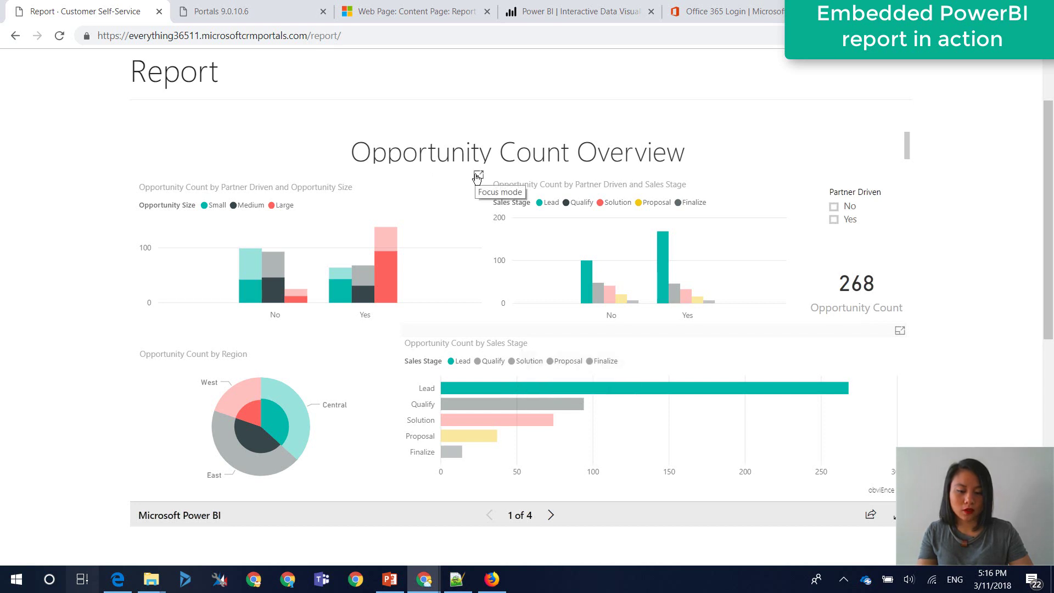
pyautogui.click(477, 175)
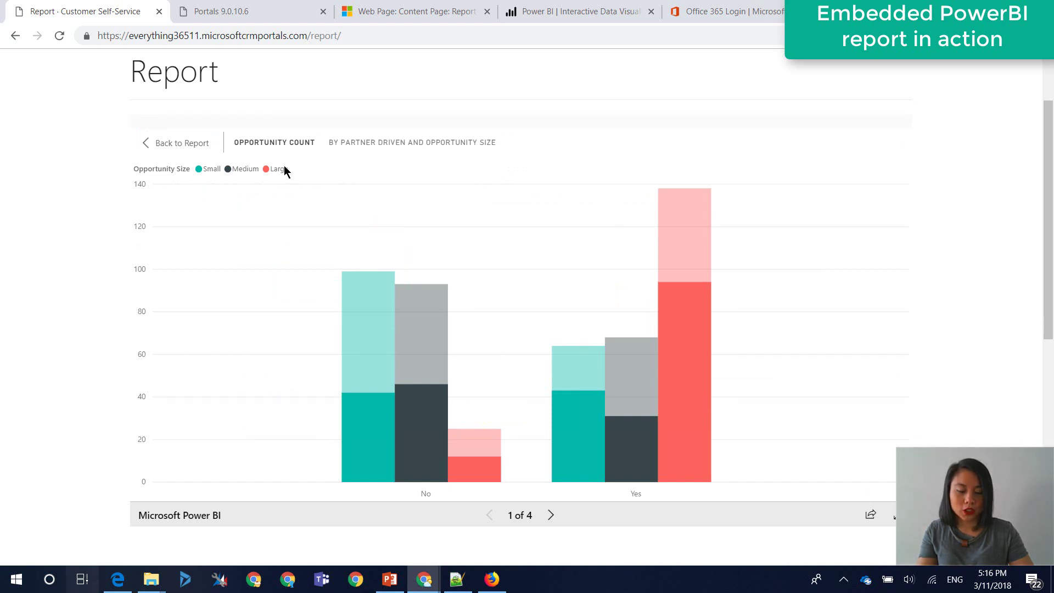
pyautogui.click(190, 144)
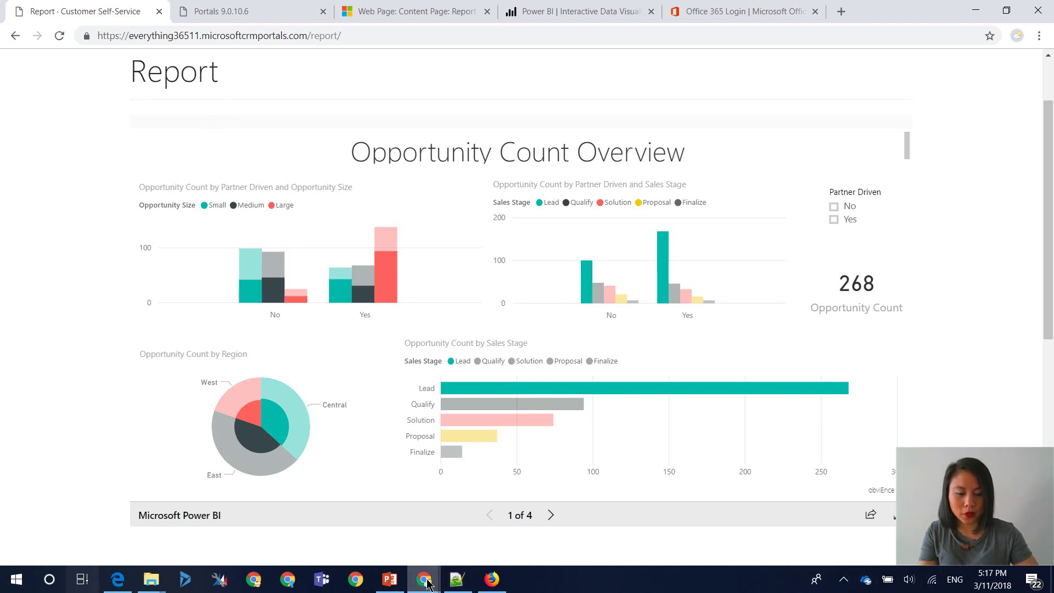
# Step: Close the Power BI embed code panel
pyautogui.moveTo(426, 583)
pyautogui.click(620, 542)
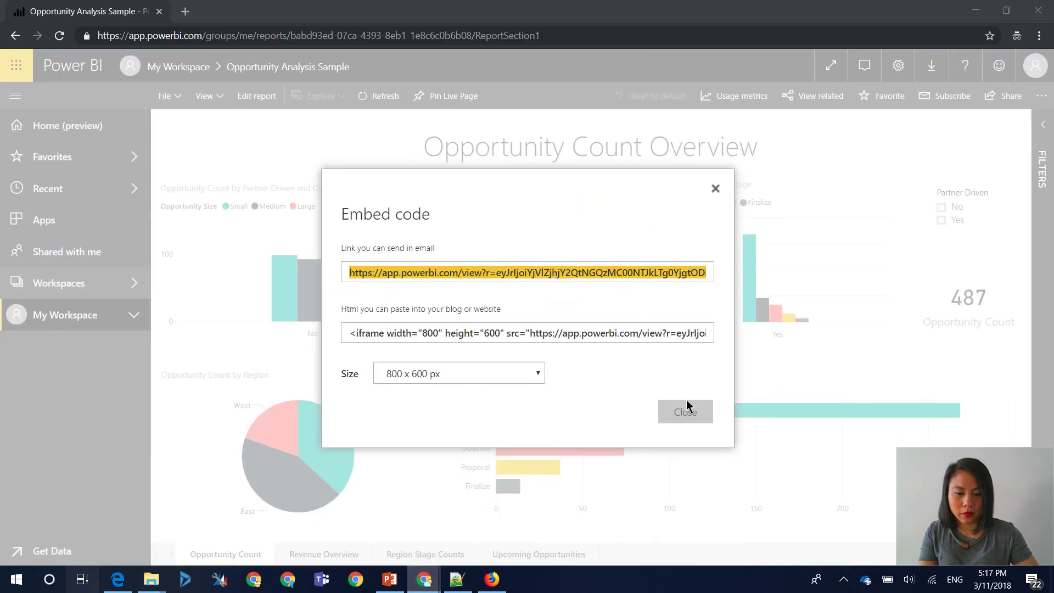
pyautogui.click(715, 188)
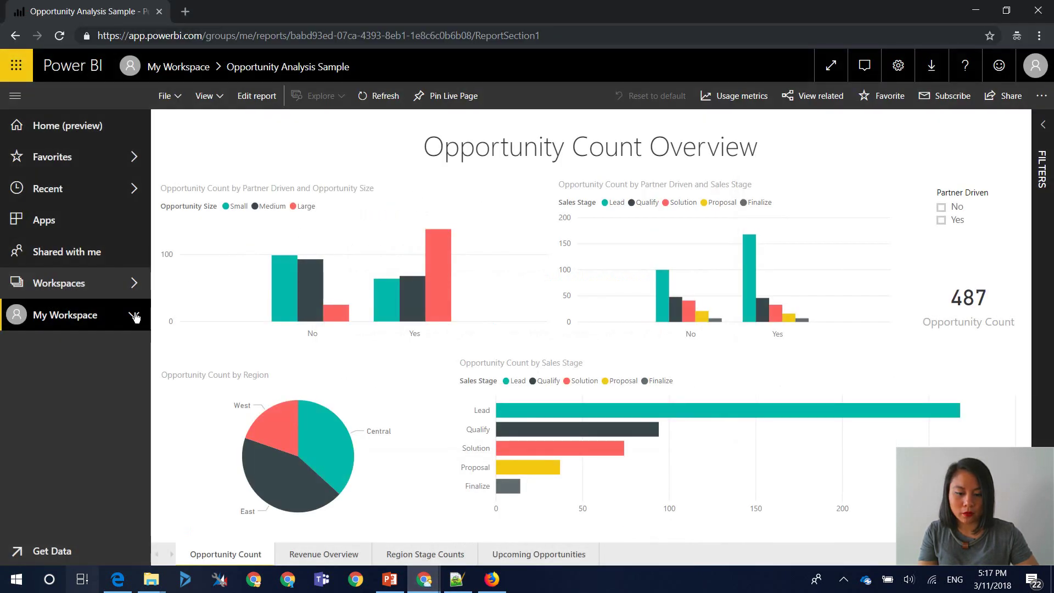
# Step: Open the Customer Profitability Sample dashboard from My Workspace and select its URL
pyautogui.click(113, 325)
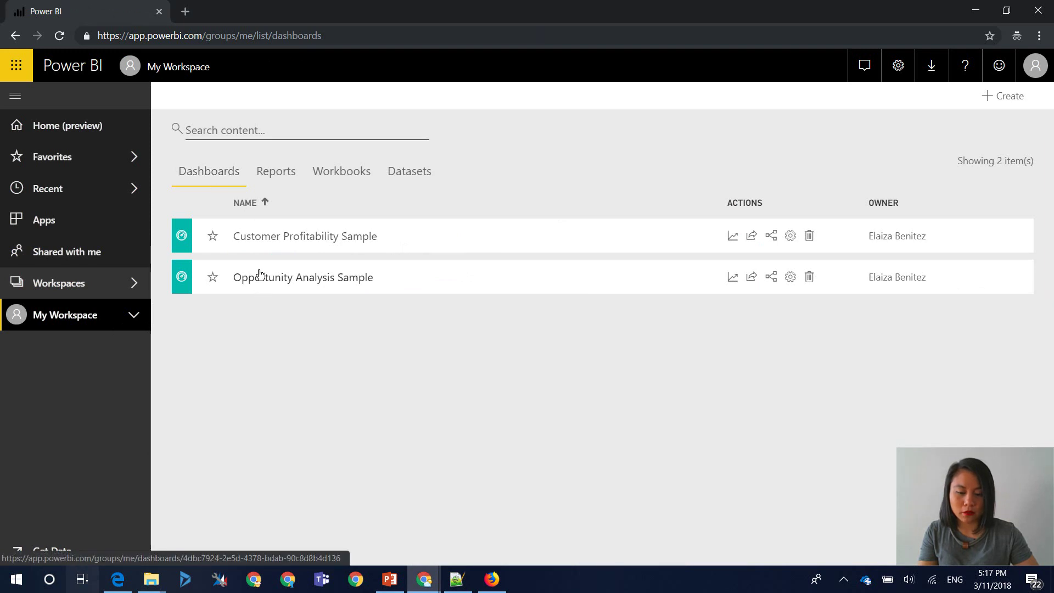
pyautogui.click(265, 237)
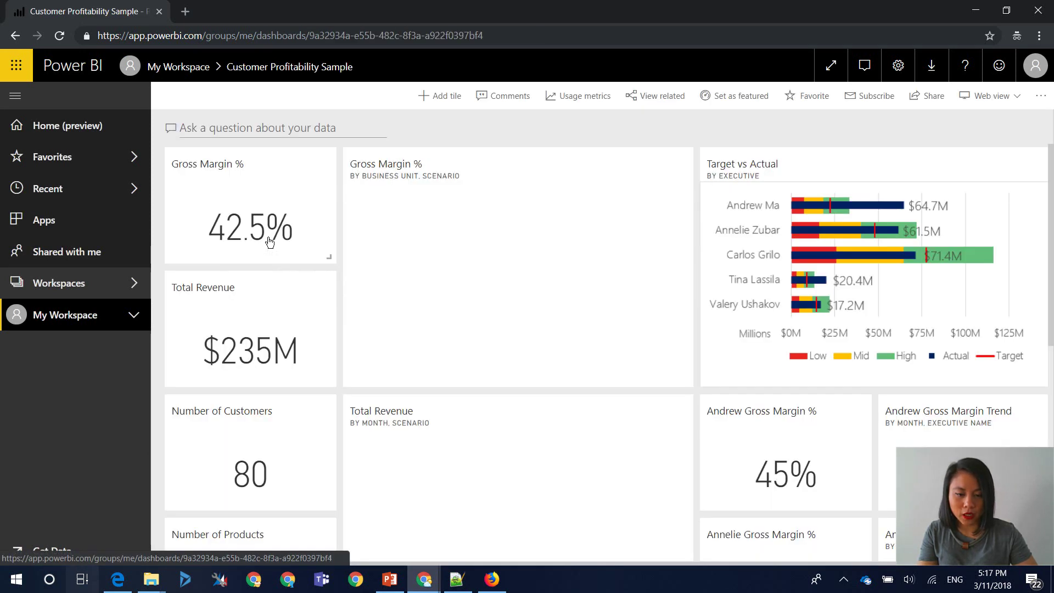
pyautogui.click(495, 38)
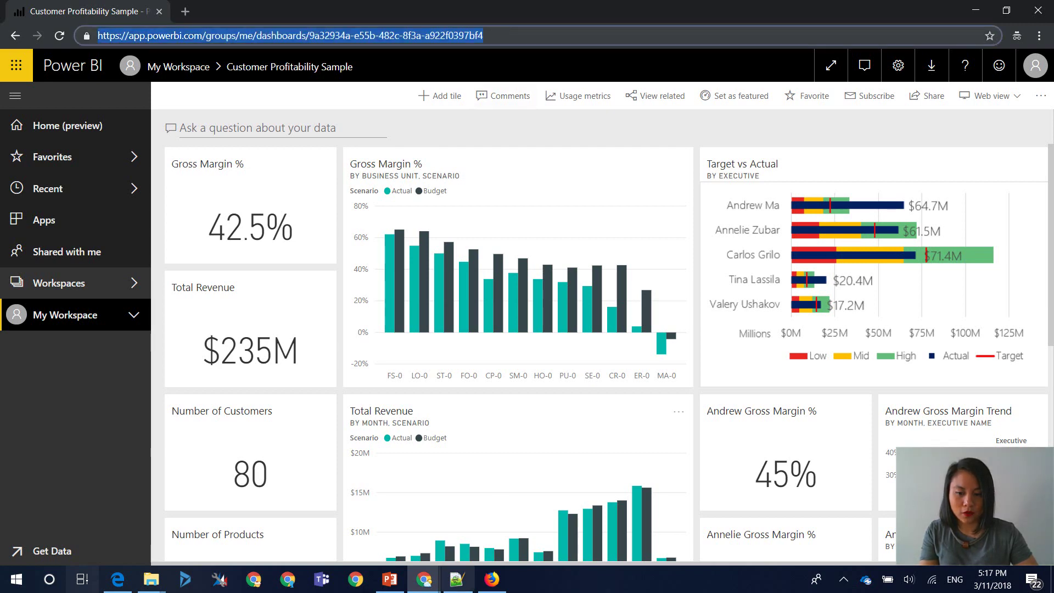
pyautogui.hotkey('alt', 'Tab')
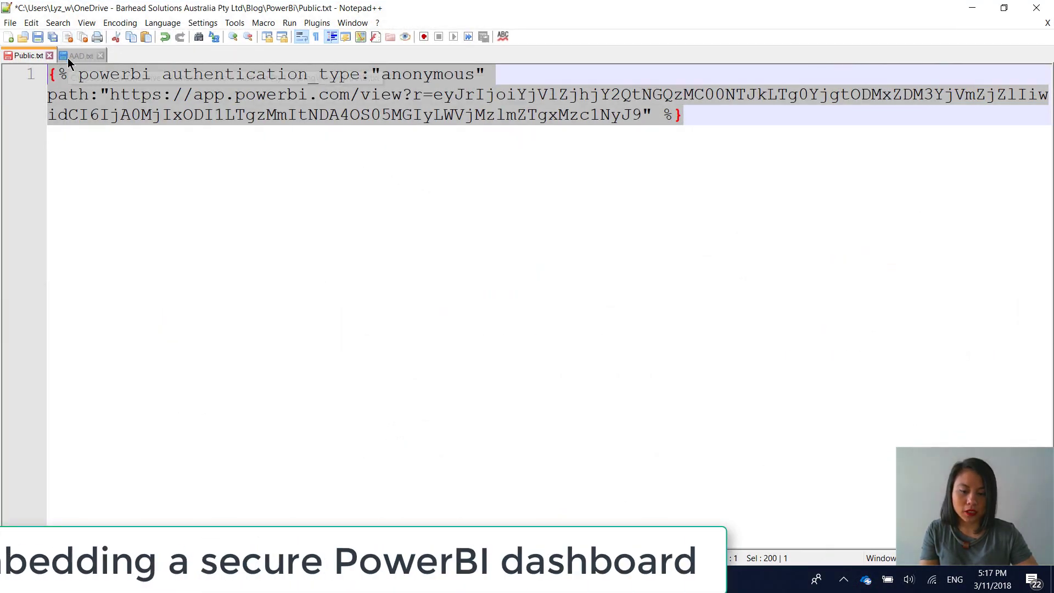
# Step: Show the aad powerbi dashboard tag line in AAD.txt, then minimise Notepad++
pyautogui.click(72, 55)
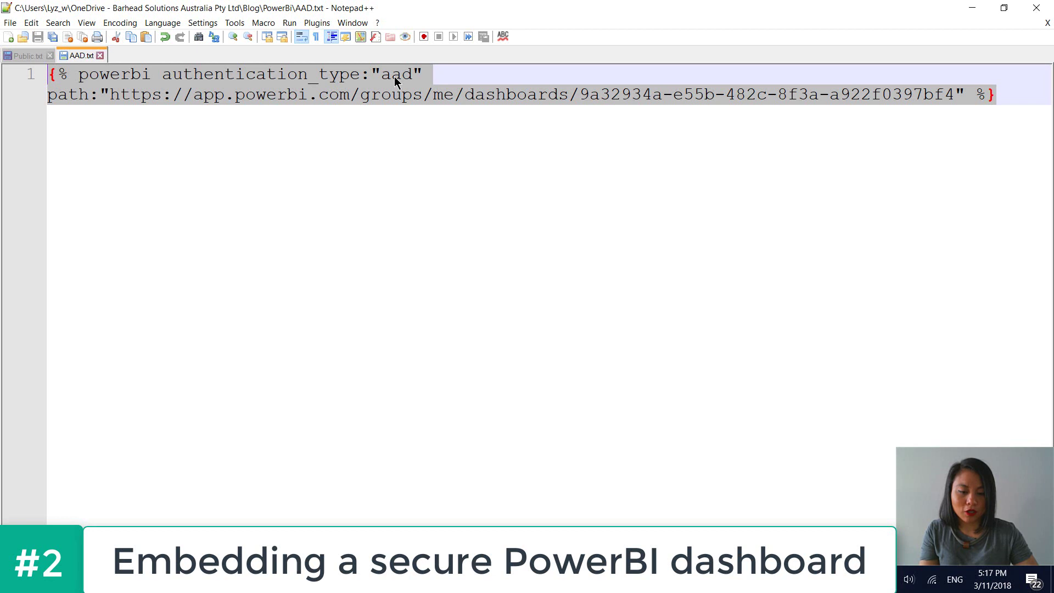
pyautogui.click(537, 112)
pyautogui.moveTo(1015, 89); pyautogui.dragTo(47, 74)
pyautogui.hotkey('ctrl', 'c')
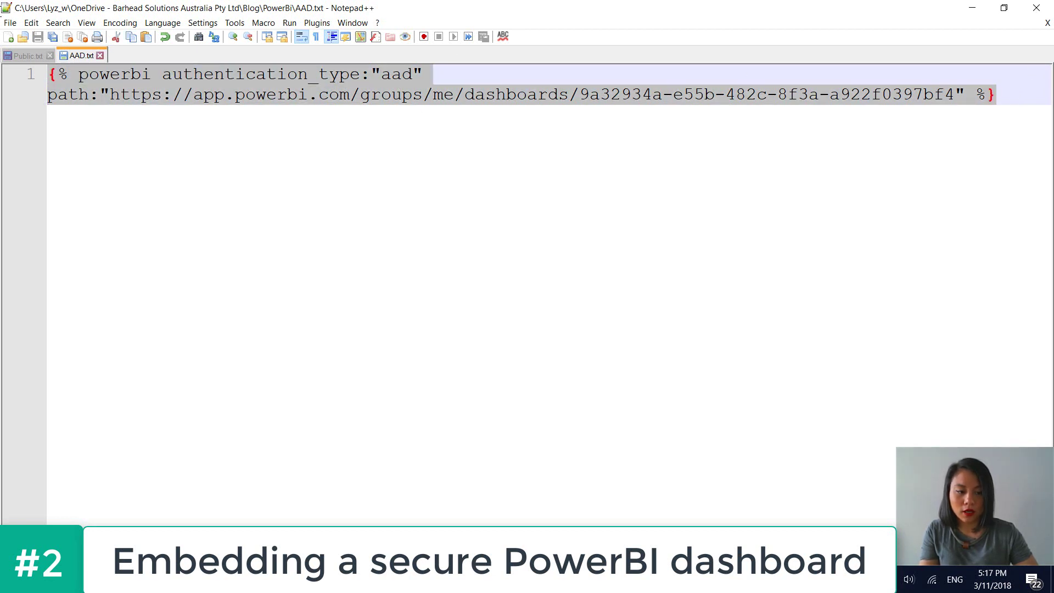
pyautogui.click(486, 195)
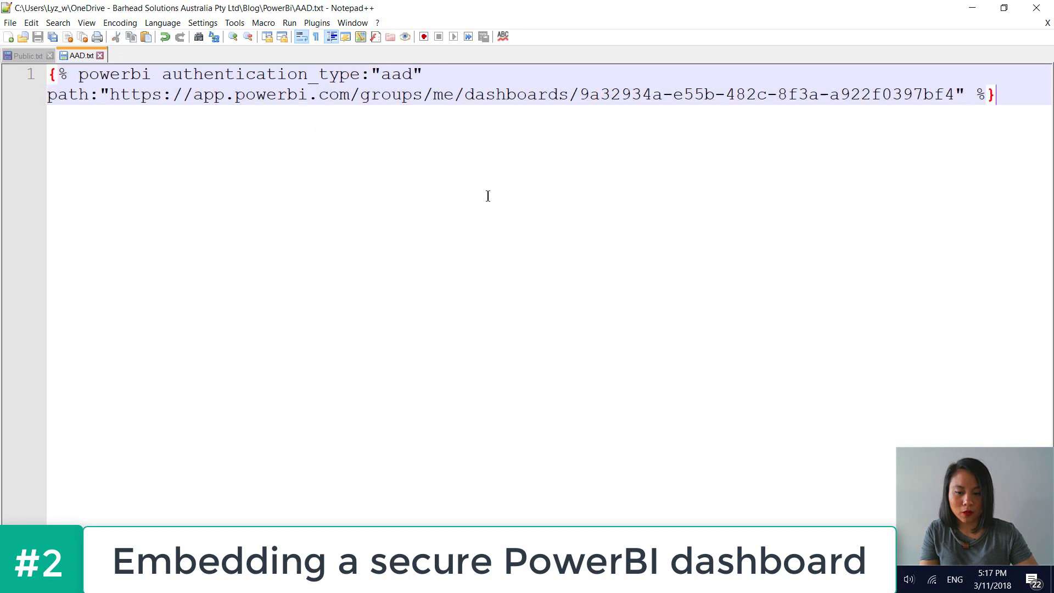
pyautogui.click(973, 8)
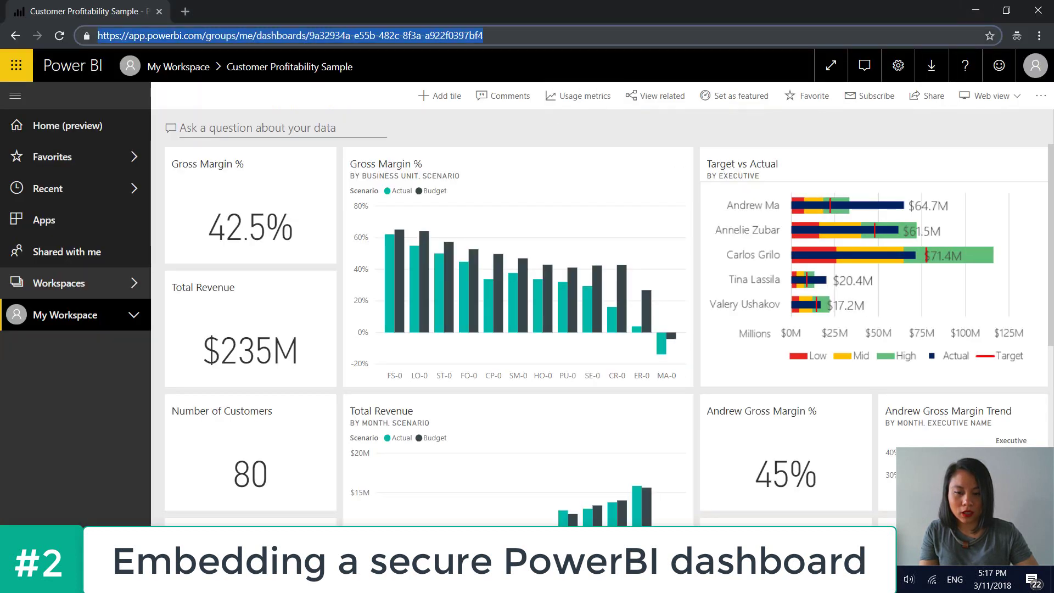
# Step: Overwrite the Report web page's HTML with the pasted aad powerbi tag and save the record
pyautogui.moveTo(248, 522)
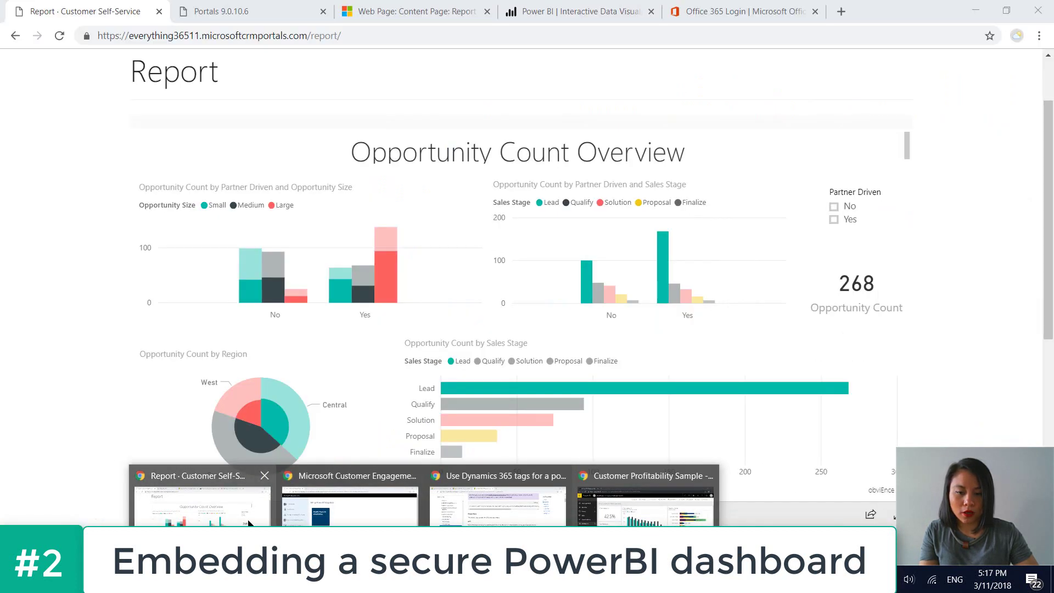
pyautogui.click(249, 522)
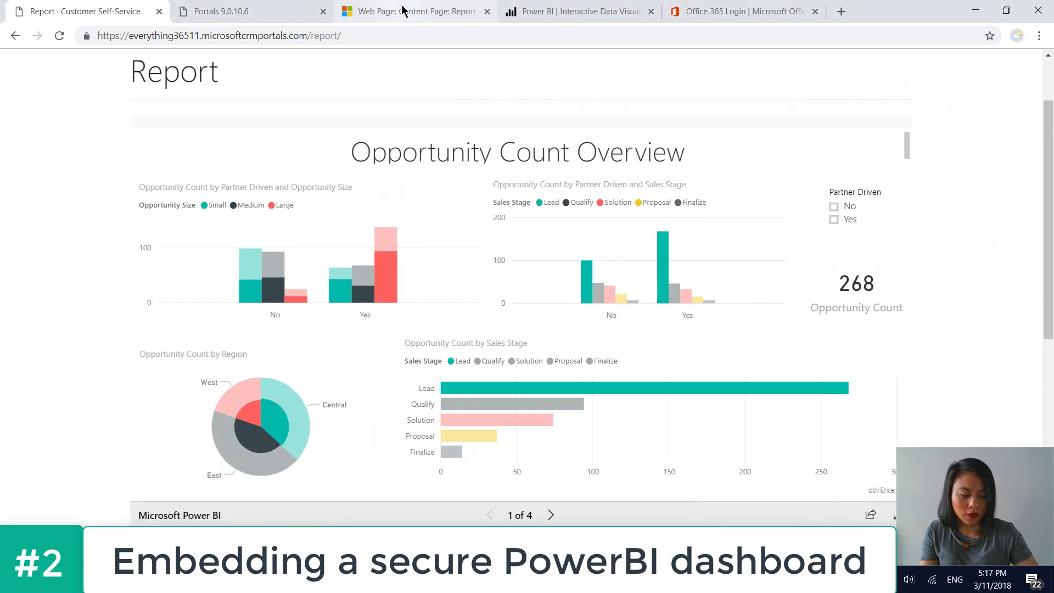
pyautogui.click(400, 11)
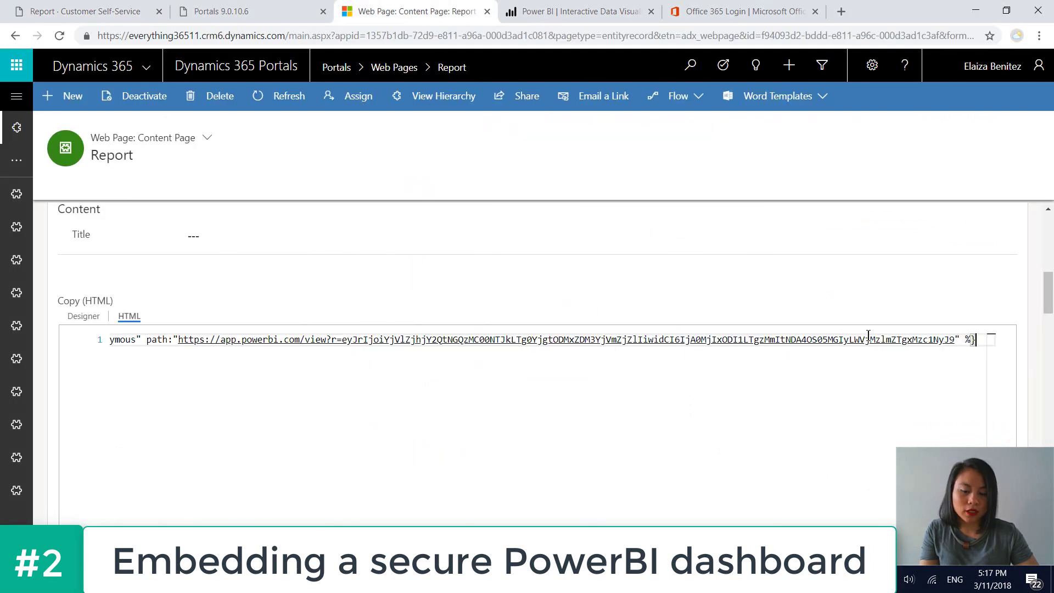
pyautogui.moveTo(980, 342); pyautogui.dragTo(5, 281)
pyautogui.hotkey('ctrl', 'v')
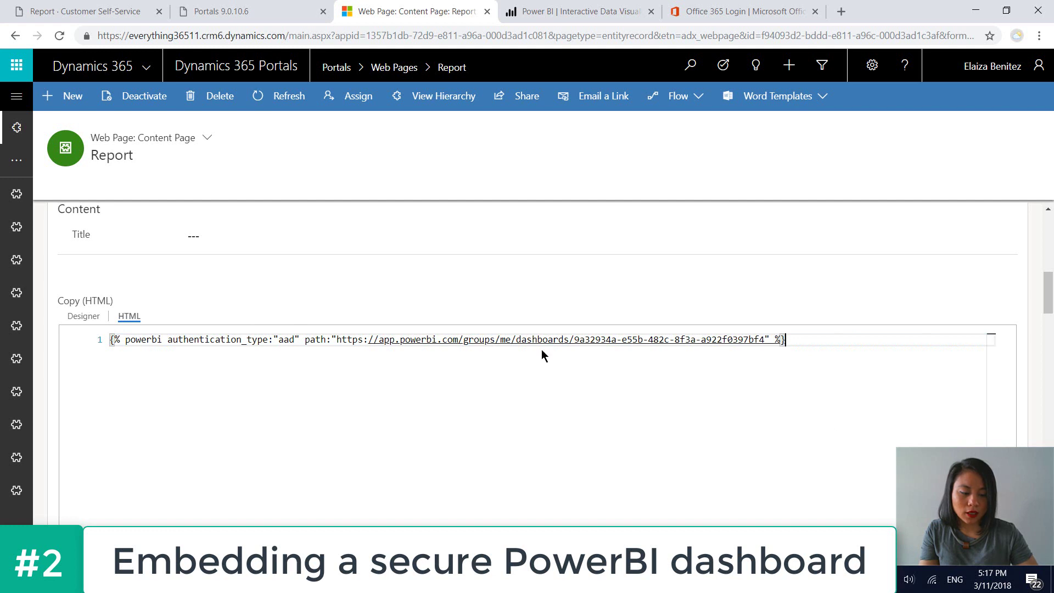
pyautogui.hotkey('ctrl', 's')
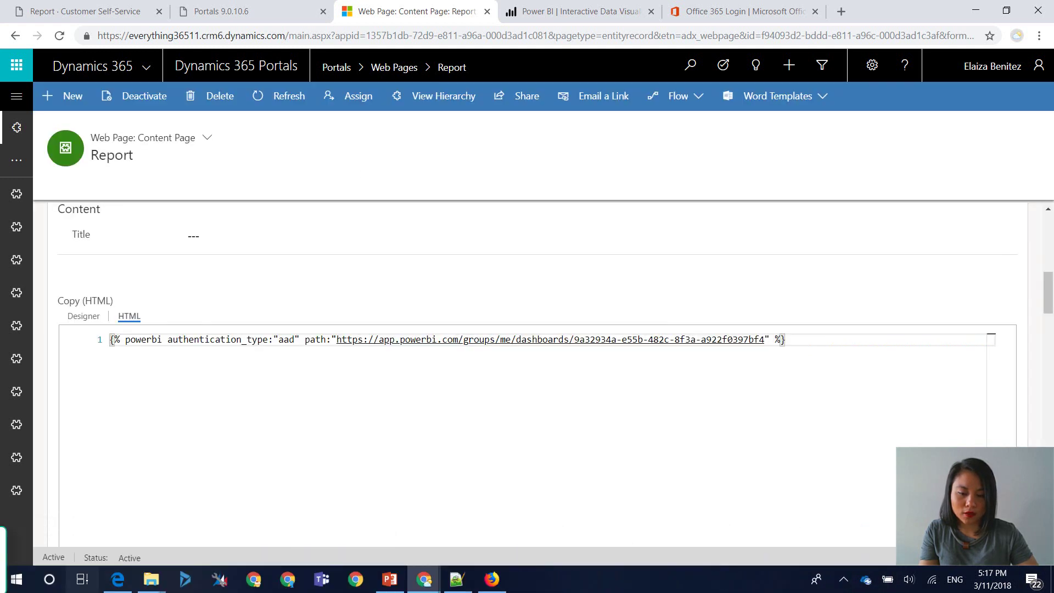
pyautogui.click(113, 8)
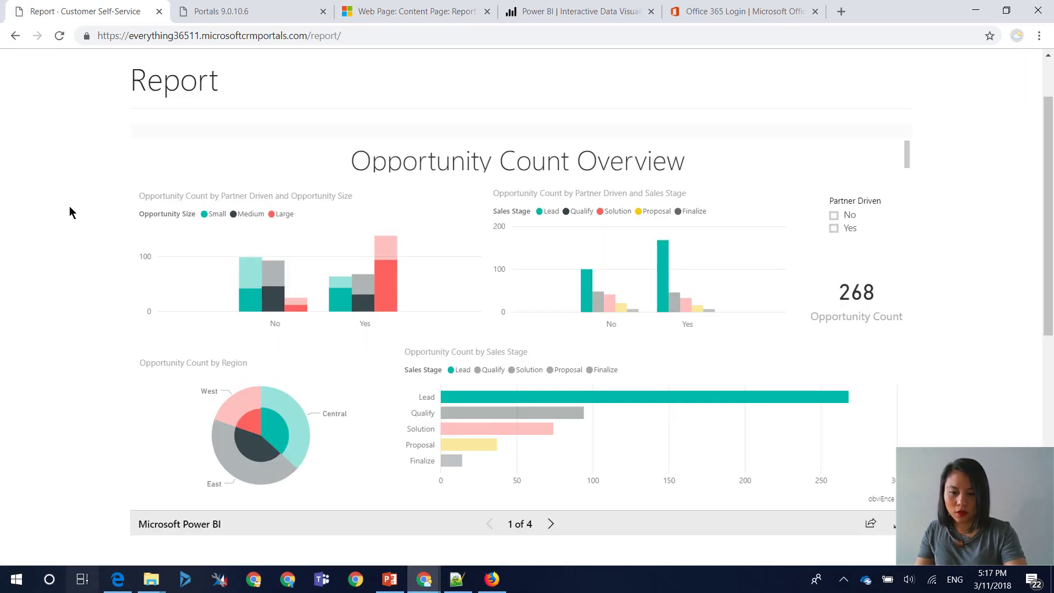
# Step: Reload the portal Report page twice with F5, then go to the portal's Sign In page
pyautogui.scroll(2, 69, 211)
pyautogui.press('F5')
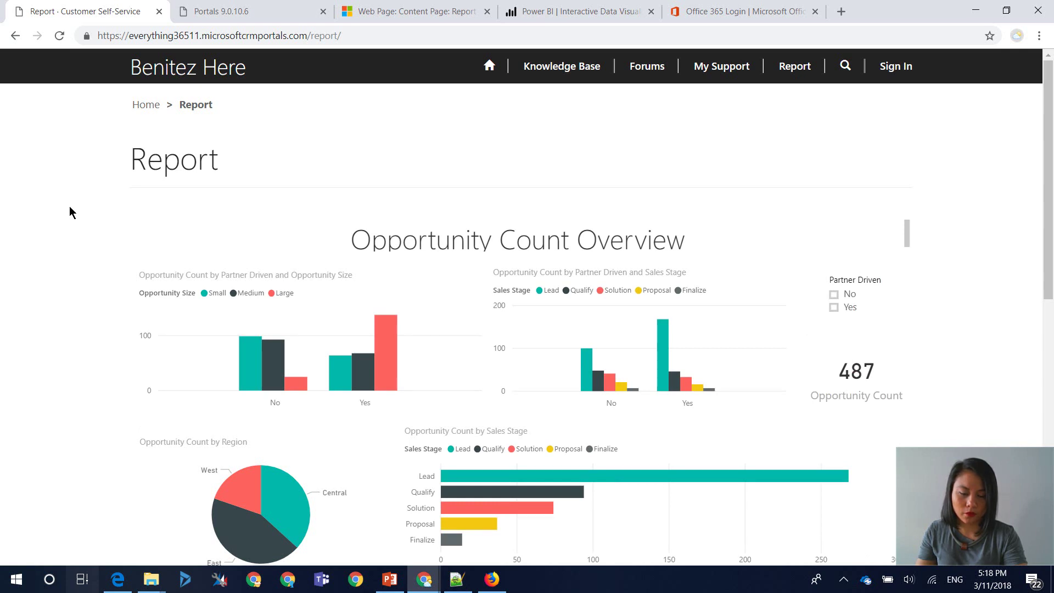
pyautogui.press('F5')
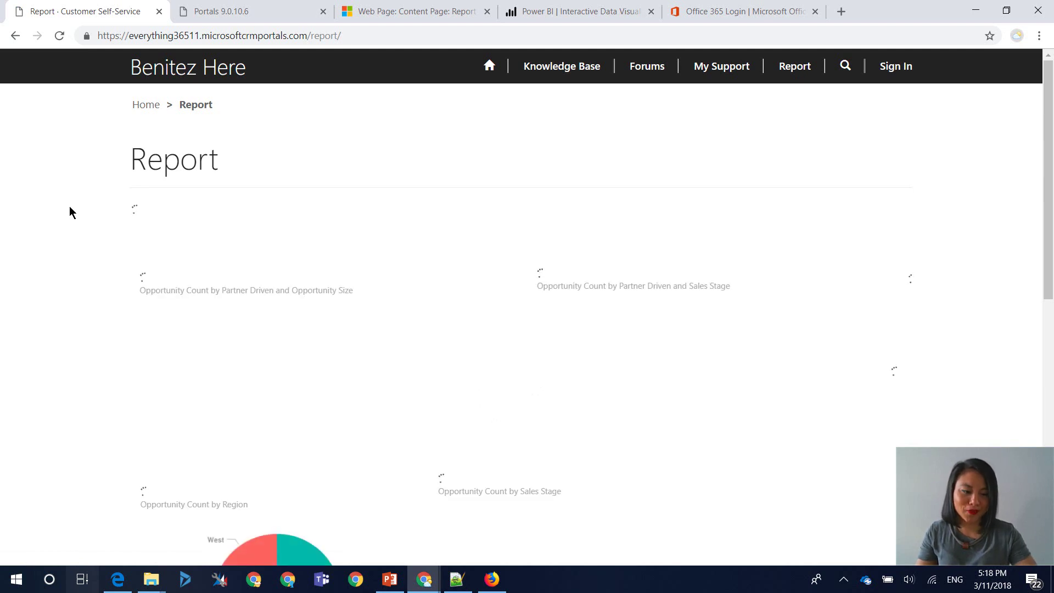
pyautogui.click(891, 77)
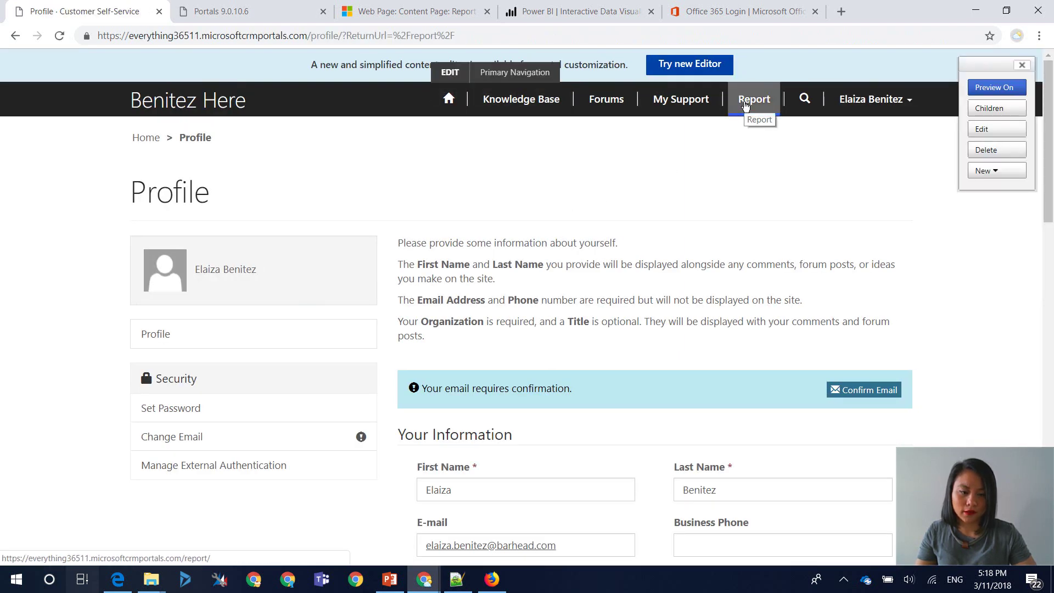
# Step: Open Report and scroll to the embedded dashboard showing 42.5% gross margin and $235M revenue
pyautogui.click(745, 105)
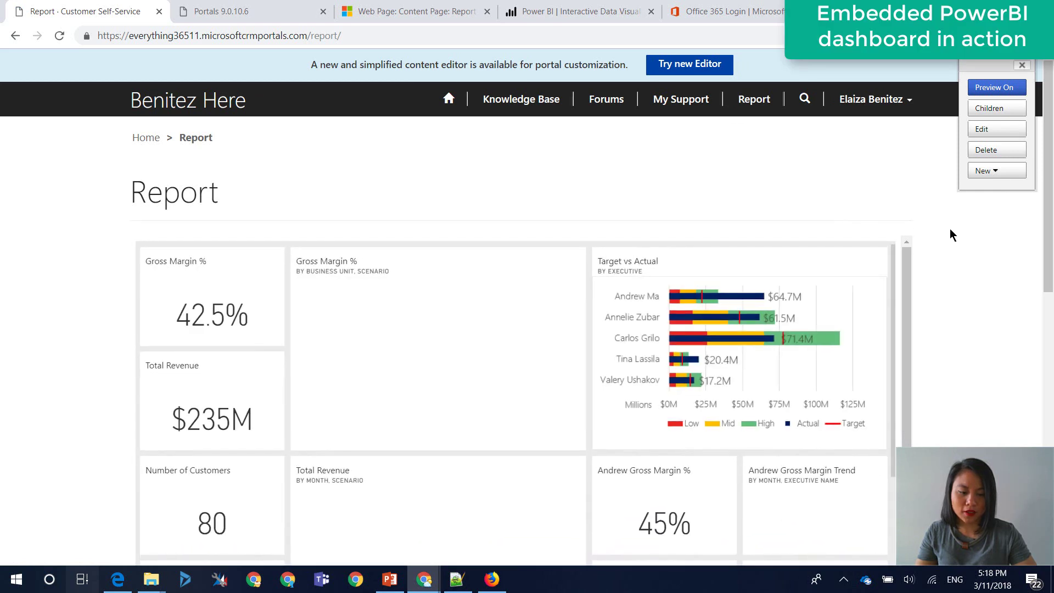
pyautogui.scroll(-1, 952, 235)
pyautogui.scroll(-1, 952, 234)
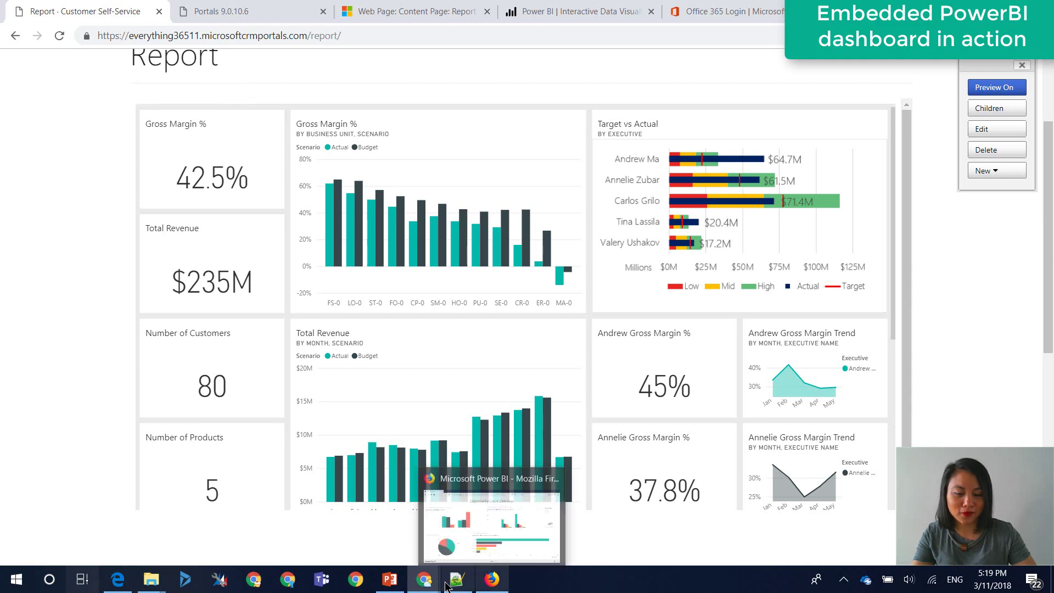
# Step: Copy the Customer Profitability dashboard's web address from the Power BI window
pyautogui.moveTo(426, 581)
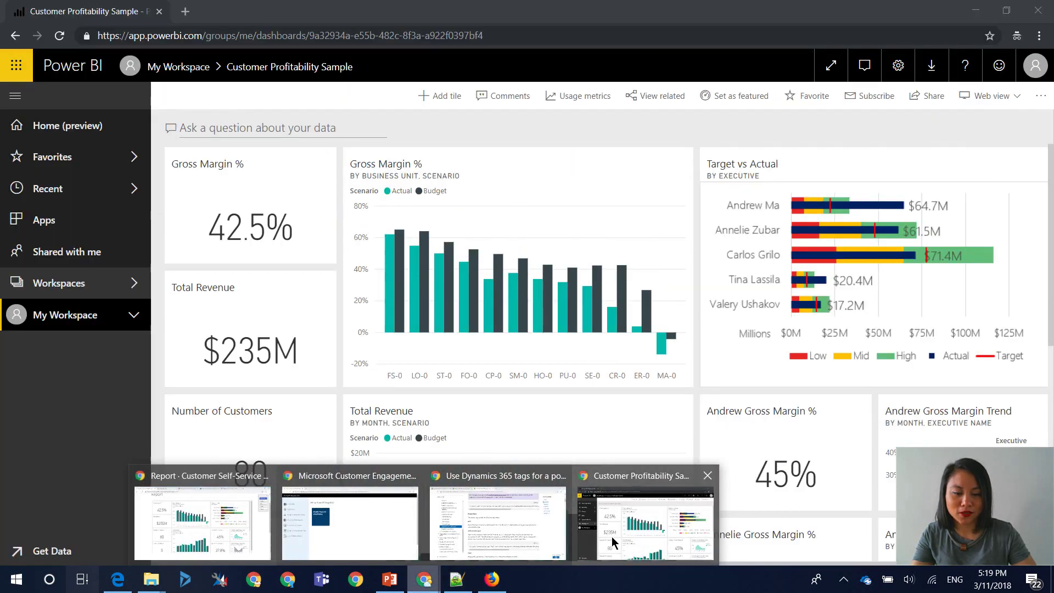
pyautogui.click(613, 542)
pyautogui.click(502, 36)
pyautogui.rightClick(449, 39)
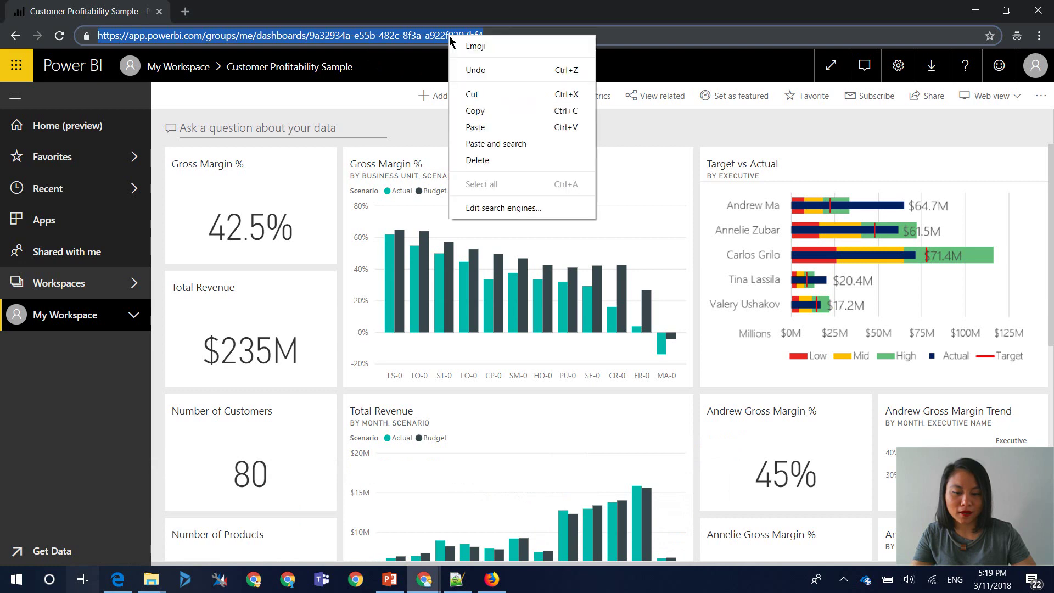
pyautogui.click(475, 111)
# Step: Paste and load the dashboard address in Firefox, then minimise Firefox
pyautogui.click(491, 581)
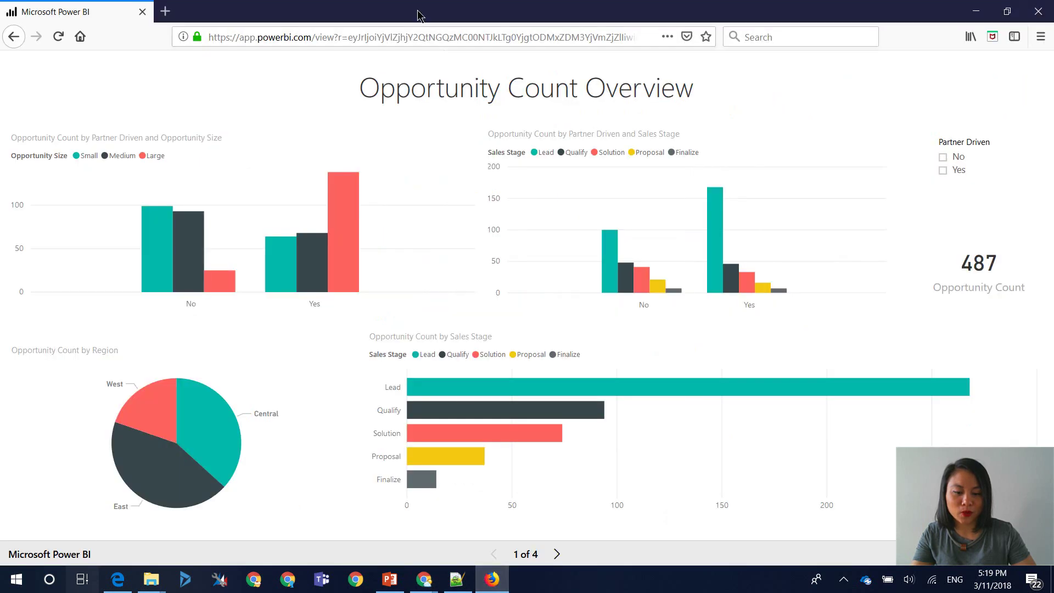
pyautogui.click(417, 36)
pyautogui.rightClick(422, 41)
pyautogui.click(459, 108)
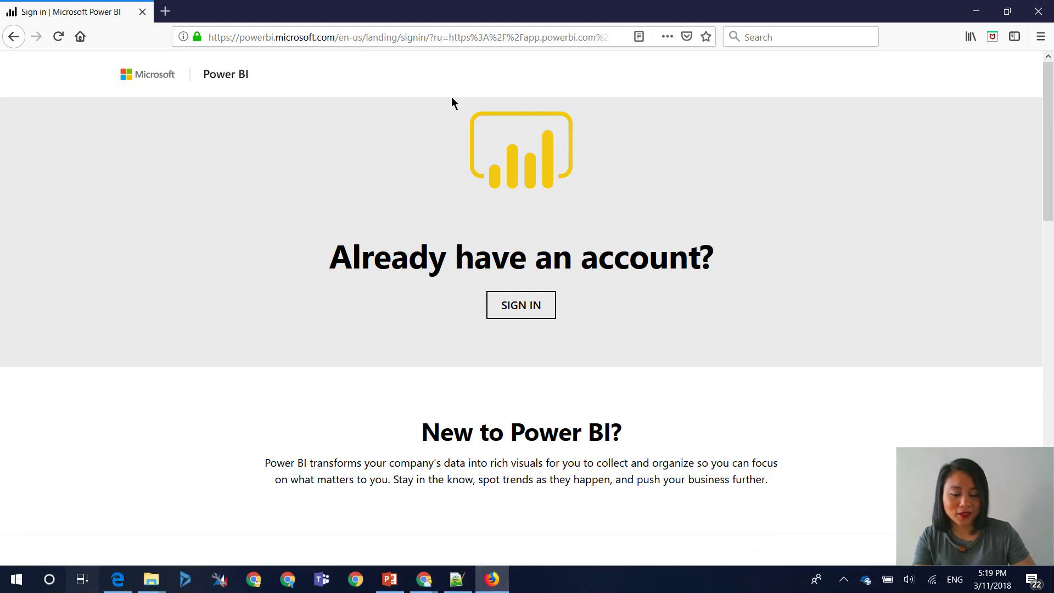
pyautogui.click(975, 11)
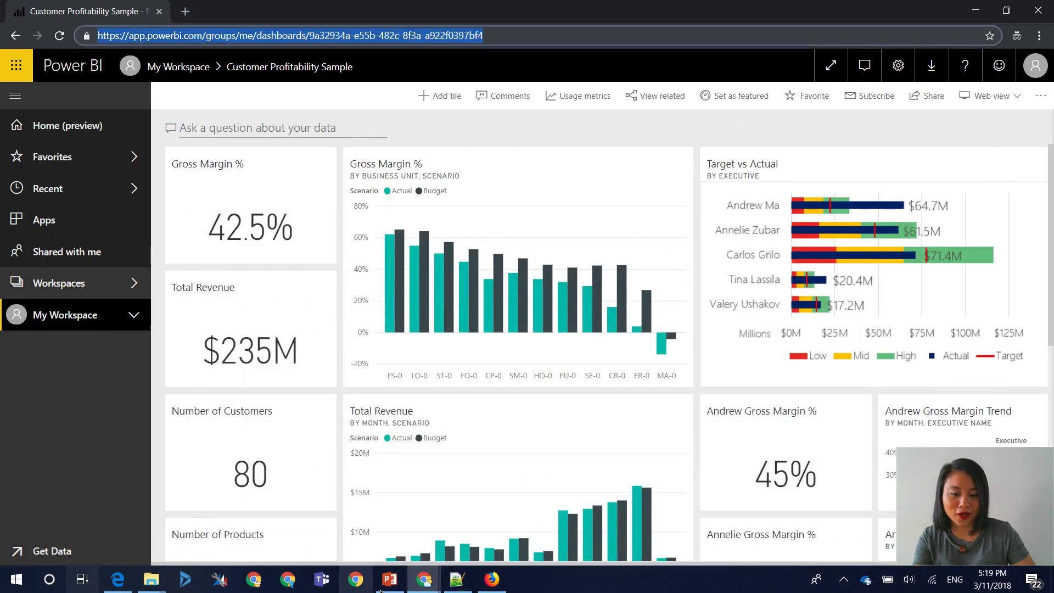
pyautogui.moveTo(413, 580)
pyautogui.click(243, 526)
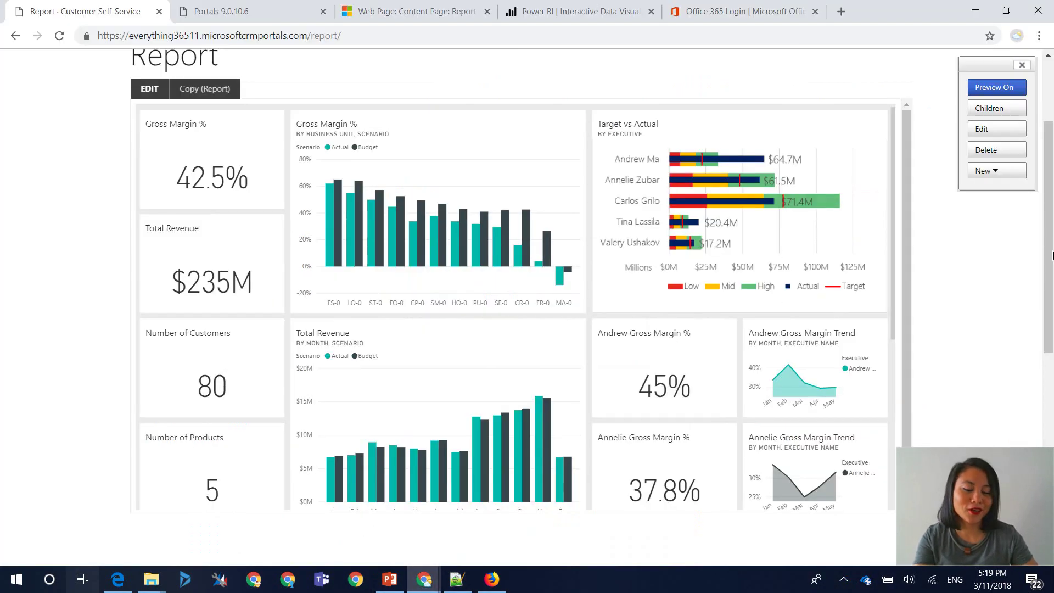